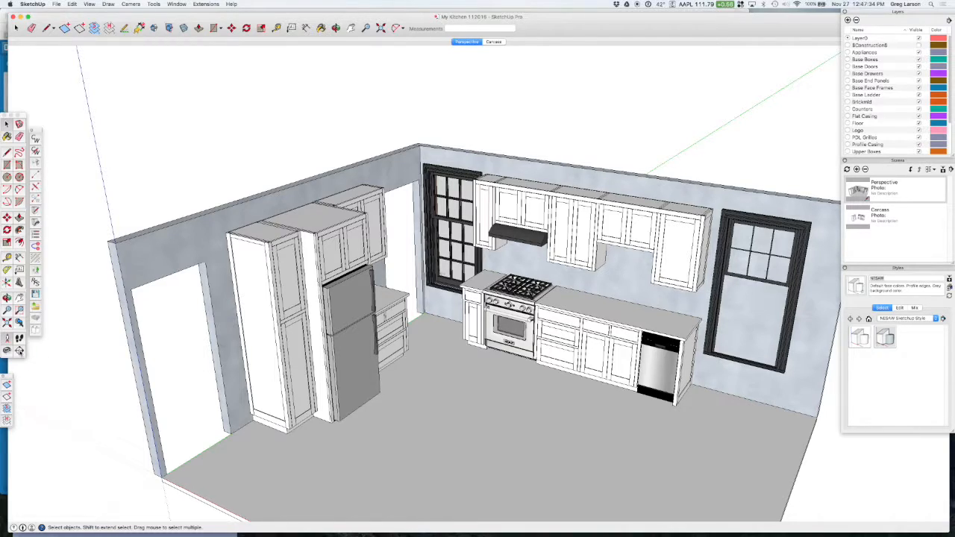
Place a horizontal section plane through the base cabinets below countertop height, cutting across the whole kitchen.
{"action": "left_click", "coordinate": [18, 350]}
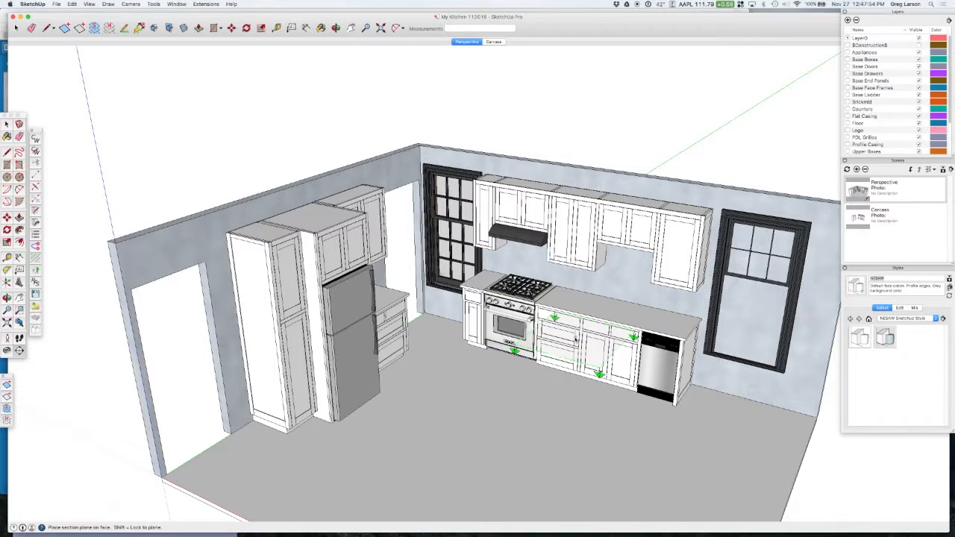
{"action": "left_click", "coordinate": [576, 339]}
{"action": "scroll", "coordinate": [618, 301], "scroll_direction": "down", "scroll_amount": 6}
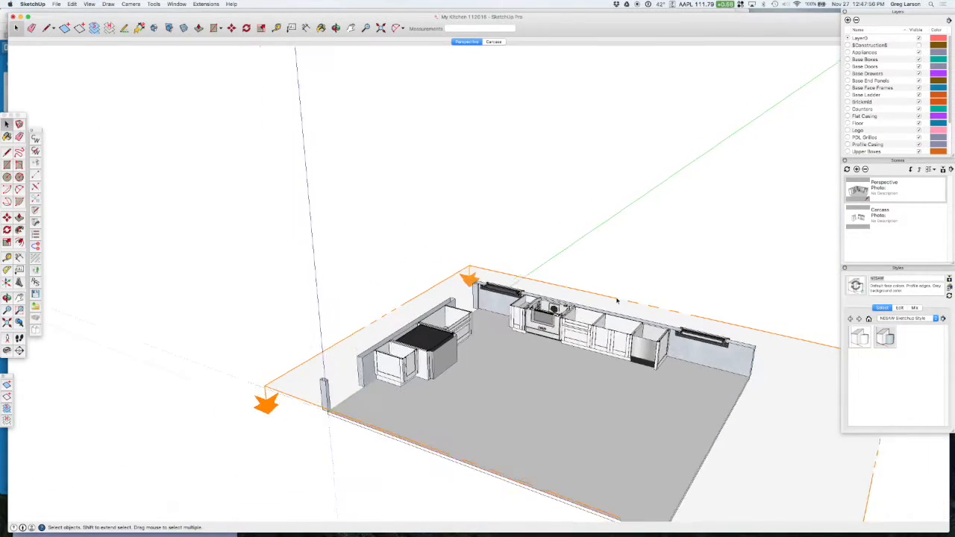
{"action": "scroll", "coordinate": [788, 439], "scroll_direction": "up", "scroll_amount": 3}
{"action": "scroll", "coordinate": [788, 438], "scroll_direction": "up", "scroll_amount": 2}
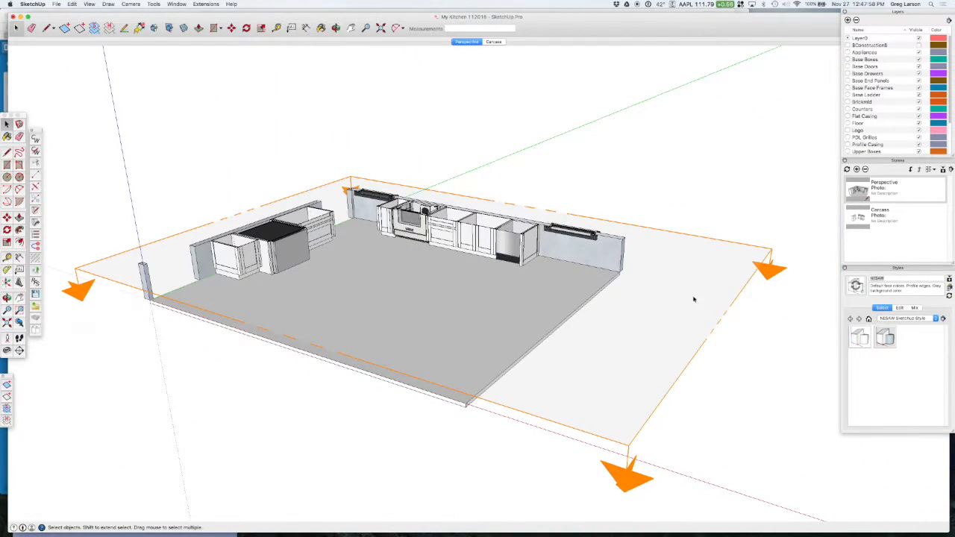
Create a CabWriter section from the horizontal section plane and name it Plan View - Lowers.
{"action": "left_click", "coordinate": [679, 236]}
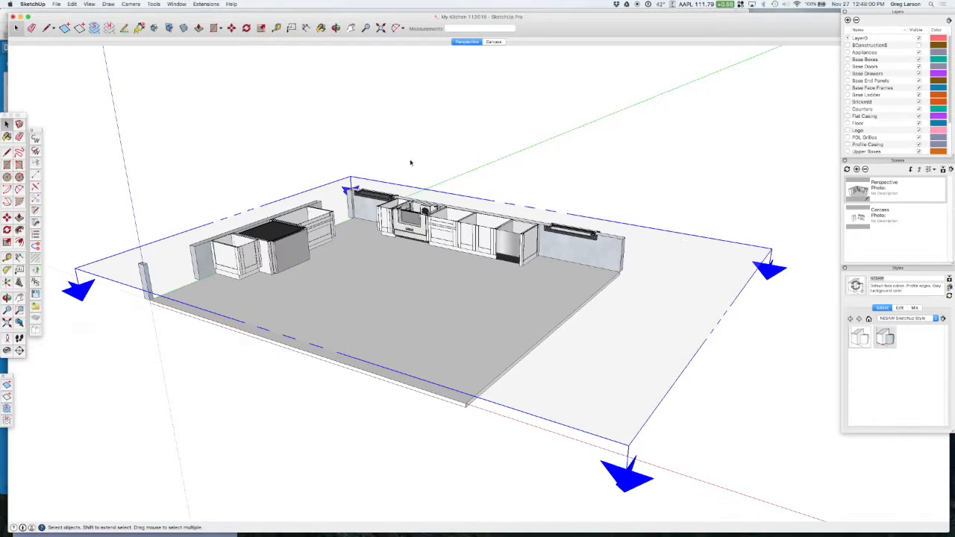
{"action": "left_click", "coordinate": [106, 3]}
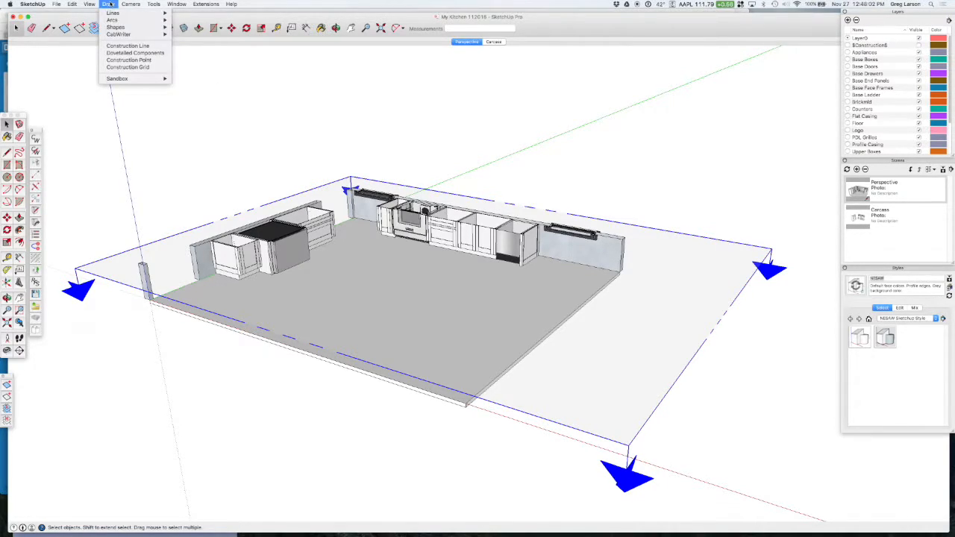
{"action": "mouse_move", "coordinate": [118, 36]}
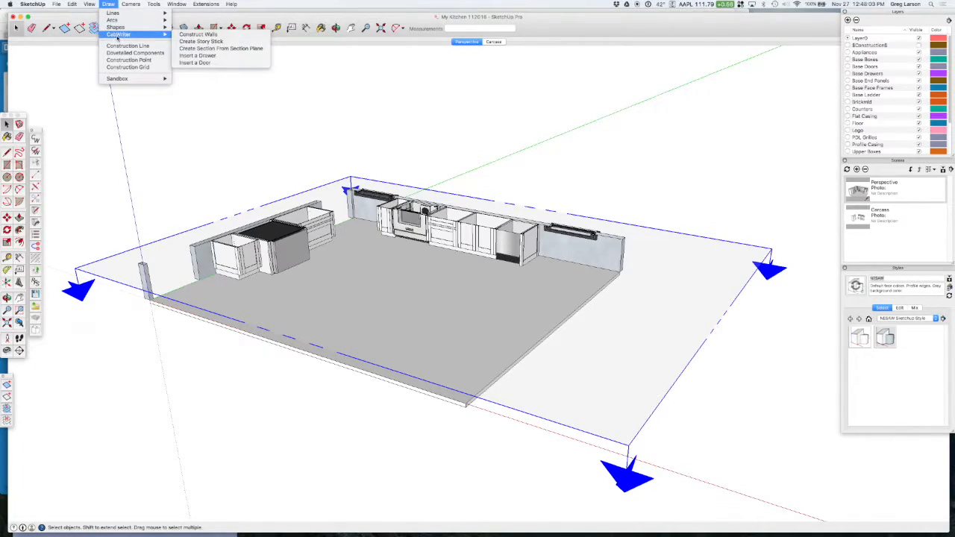
{"action": "left_click", "coordinate": [194, 50]}
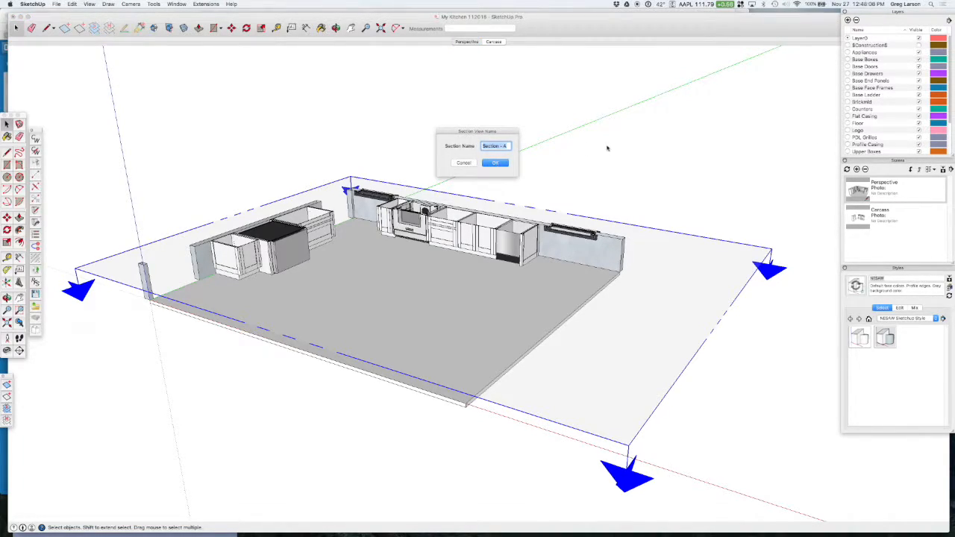
{"action": "type", "text": "Plan View - Lowers"}
{"action": "key", "text": "Return"}
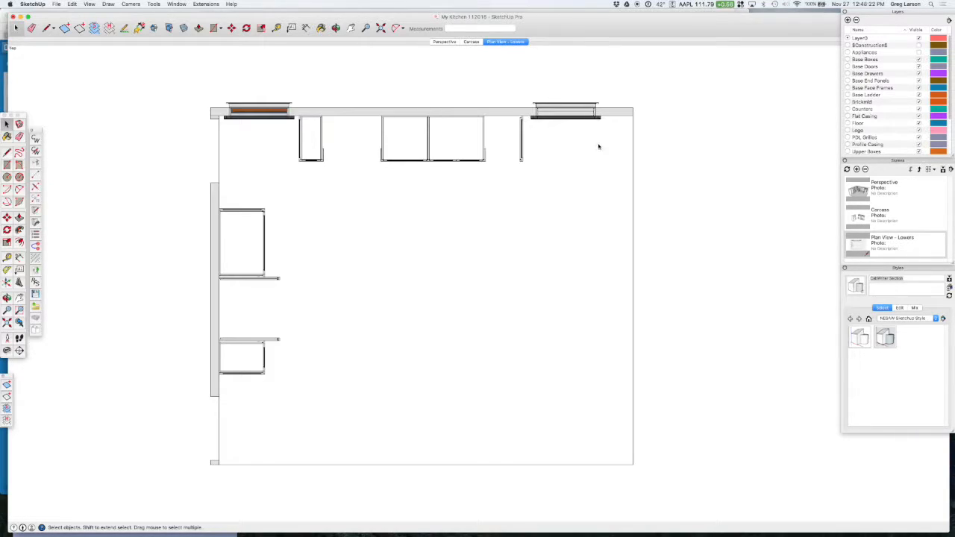
Apply the first NESAW Sketchup Style to the plan view, turn on section cuts and update the Plan View - Lowers scene.
{"action": "left_click", "coordinate": [859, 337]}
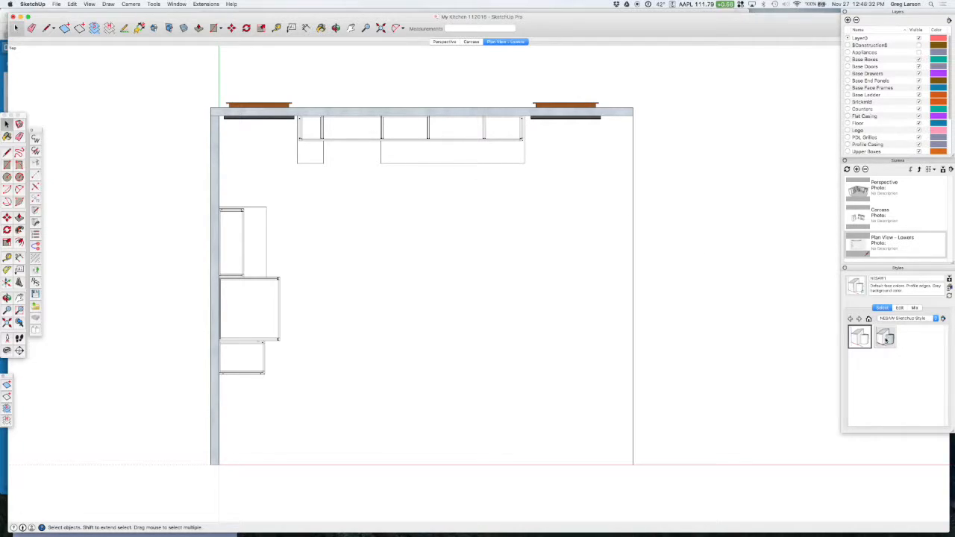
{"action": "left_click", "coordinate": [886, 340]}
{"action": "left_click", "coordinate": [860, 337]}
{"action": "left_click", "coordinate": [154, 29]}
{"action": "right_click", "coordinate": [511, 43]}
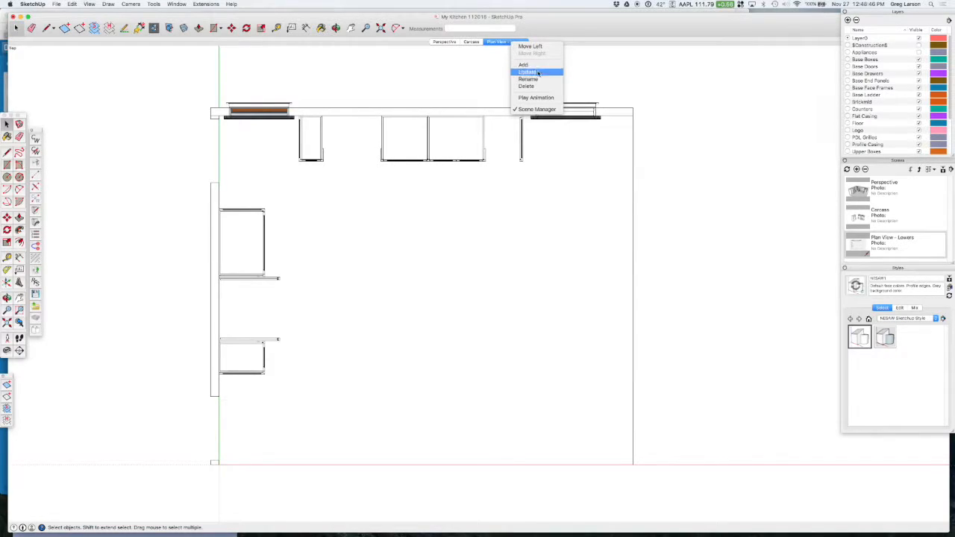
{"action": "left_click", "coordinate": [526, 72]}
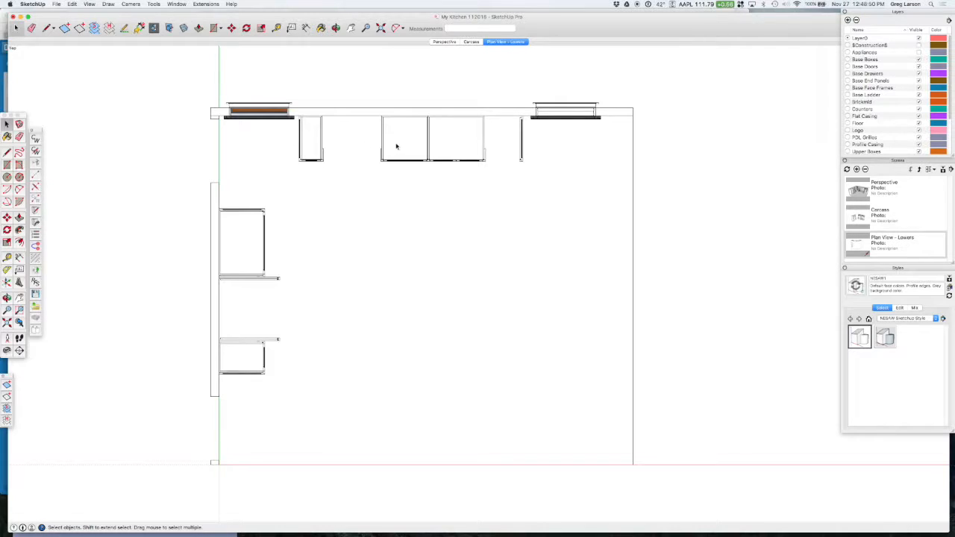
Compare the base cabinet cut lines in plan with the Z - Plan View - Lowers layer hidden and shown.
{"action": "scroll", "coordinate": [373, 136], "scroll_direction": "up", "scroll_amount": 5}
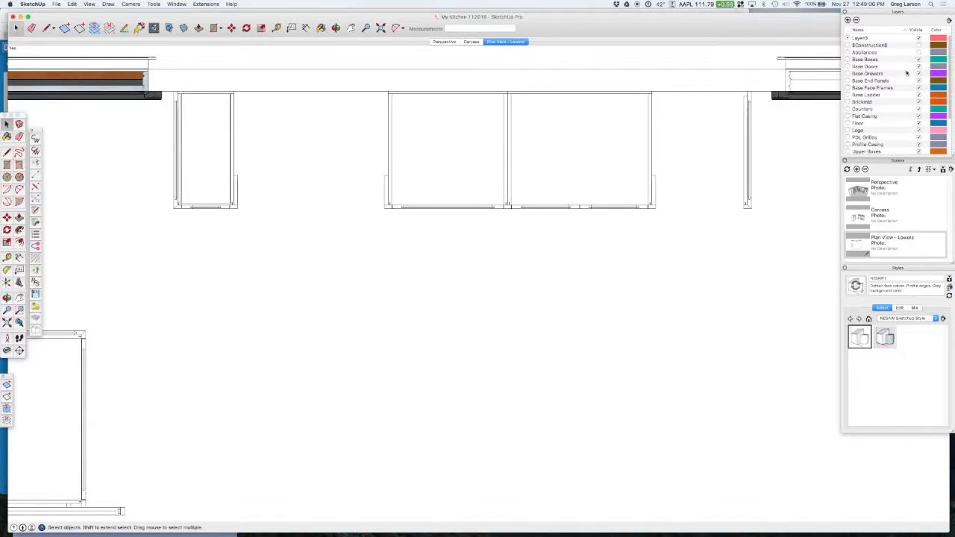
{"action": "scroll", "coordinate": [876, 119], "scroll_direction": "down", "scroll_amount": 1}
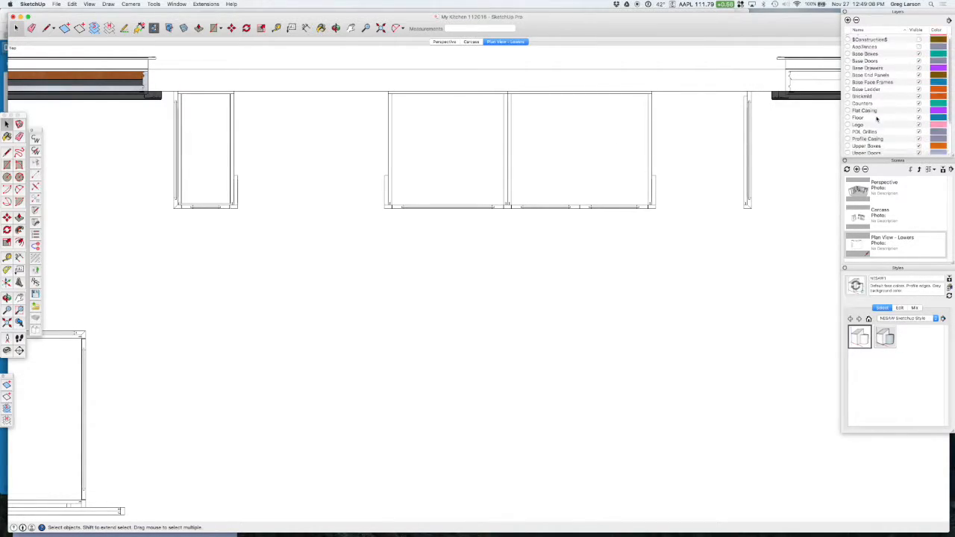
{"action": "scroll", "coordinate": [877, 119], "scroll_direction": "down", "scroll_amount": 3}
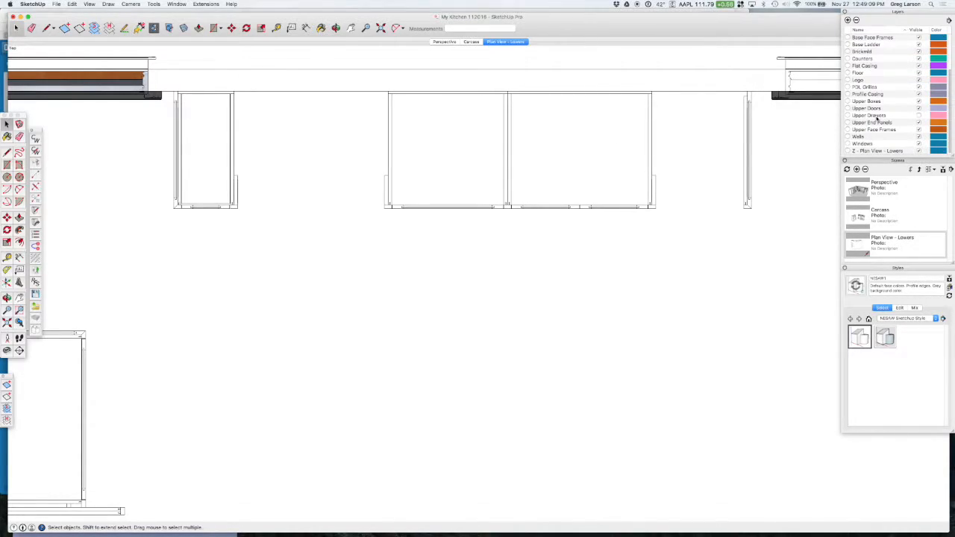
{"action": "left_click", "coordinate": [918, 150]}
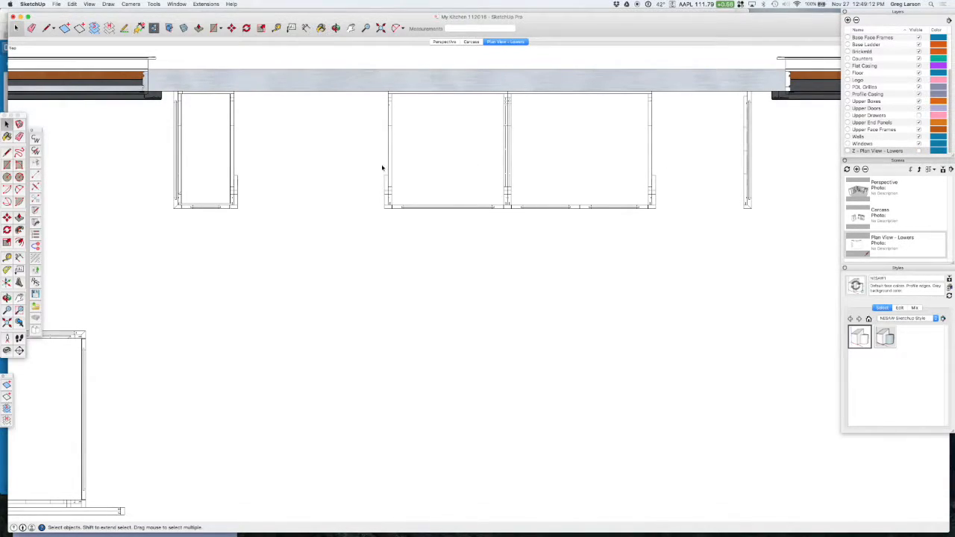
{"action": "scroll", "coordinate": [500, 128], "scroll_direction": "up", "scroll_amount": 2}
{"action": "scroll", "coordinate": [501, 128], "scroll_direction": "up", "scroll_amount": 1}
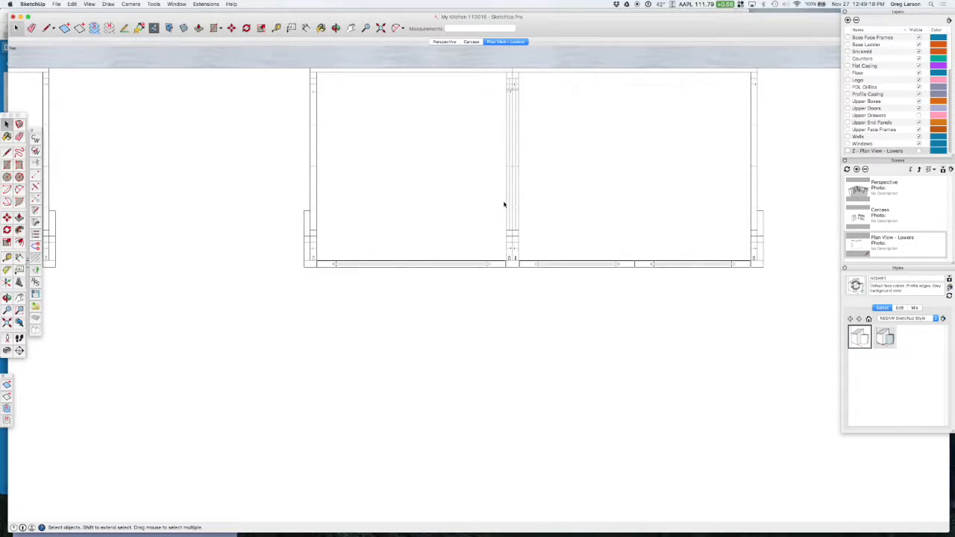
{"action": "scroll", "coordinate": [504, 204], "scroll_direction": "down", "scroll_amount": 5}
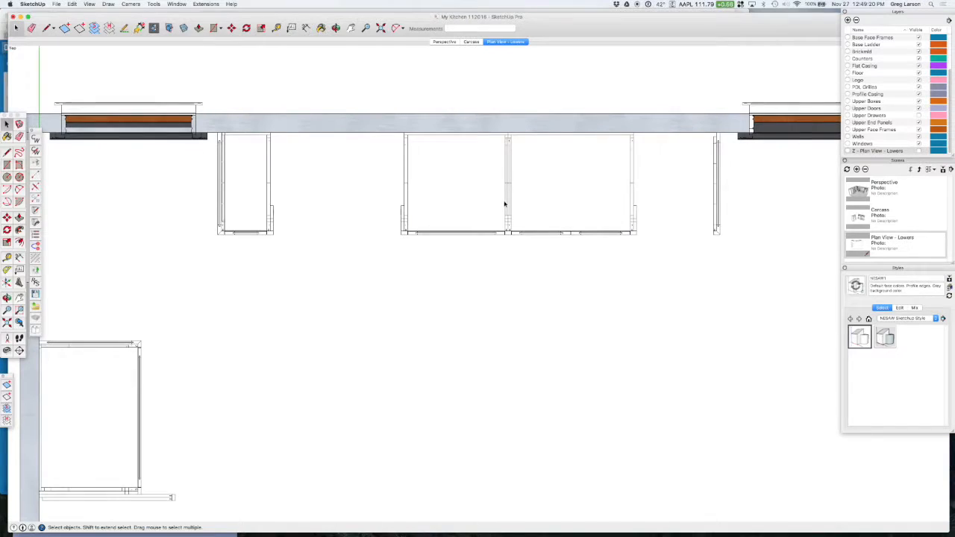
{"action": "scroll", "coordinate": [504, 203], "scroll_direction": "up", "scroll_amount": 1}
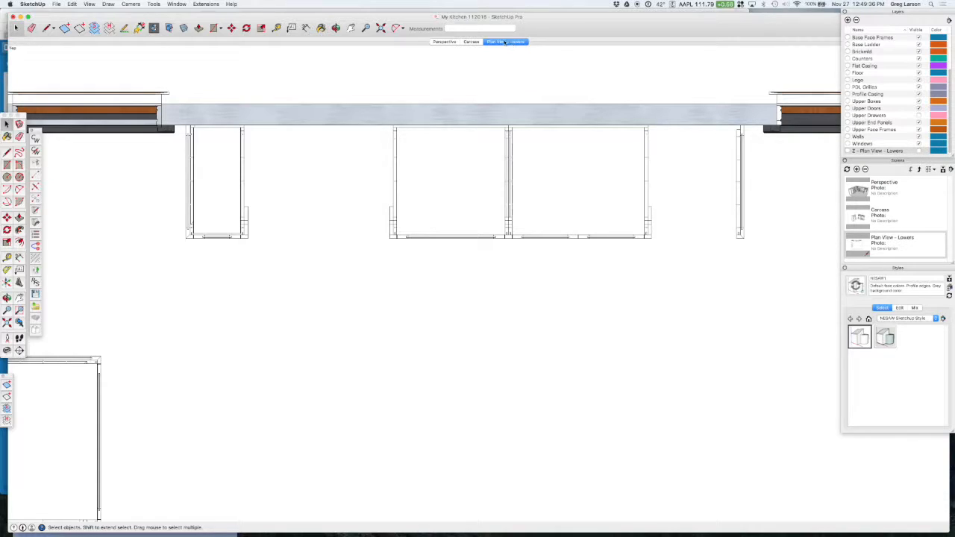
{"action": "left_click", "coordinate": [919, 150]}
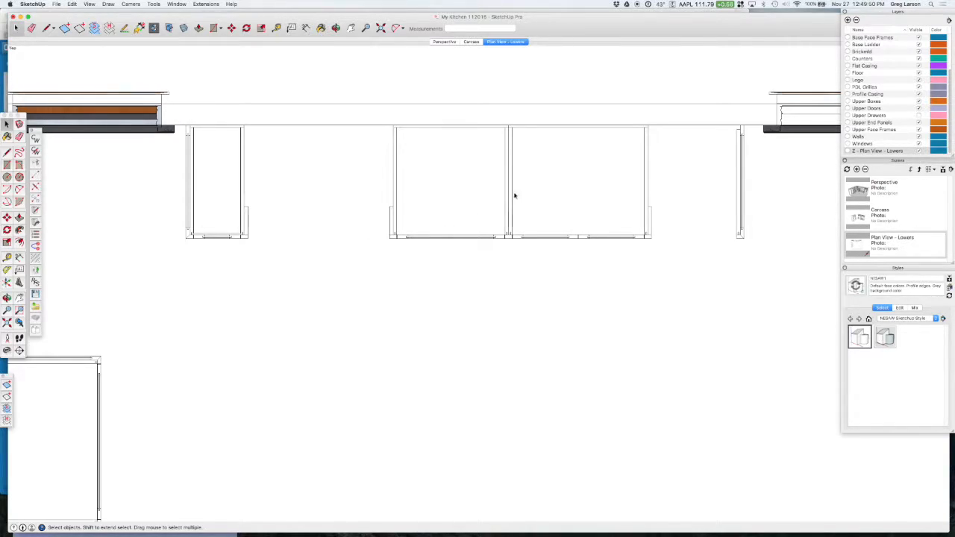
{"action": "scroll", "coordinate": [504, 205], "scroll_direction": "down", "scroll_amount": 2}
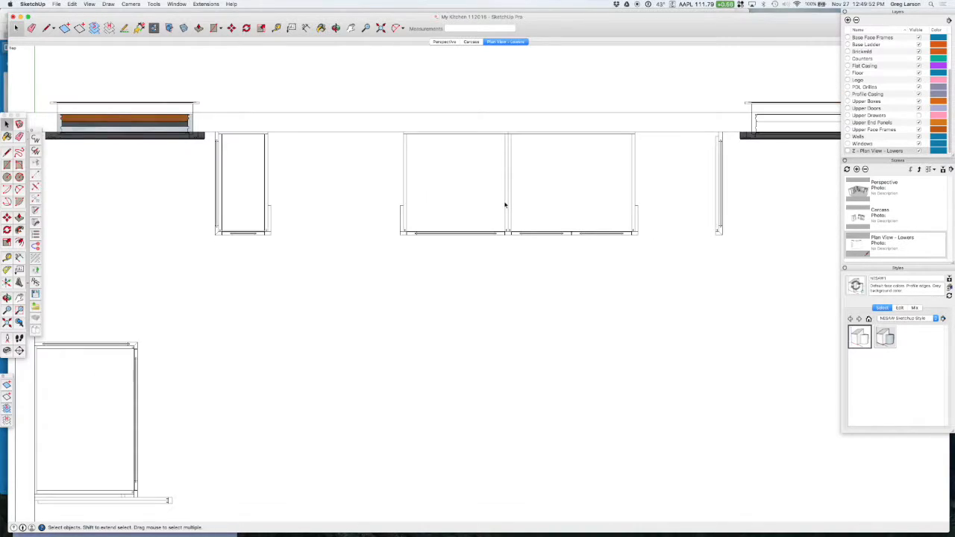
{"action": "left_click", "coordinate": [918, 152]}
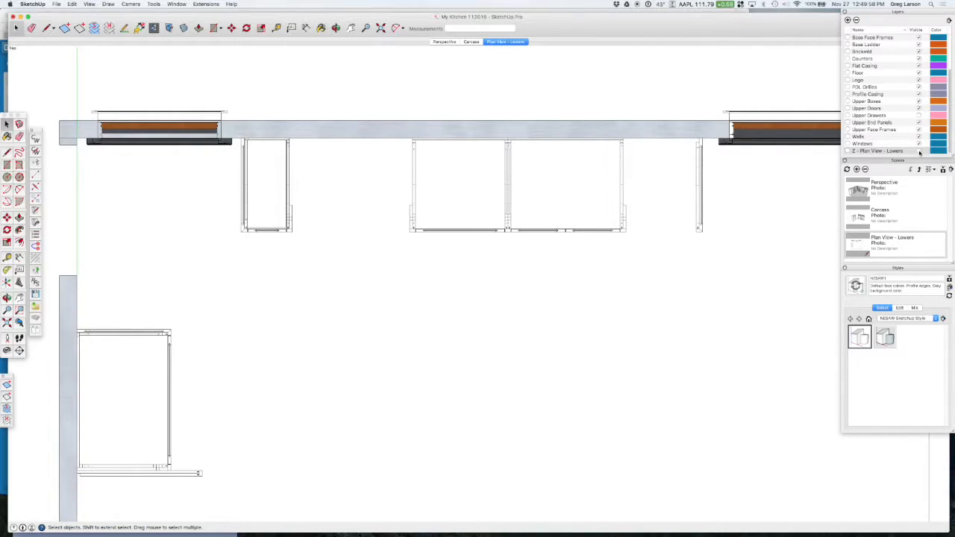
{"action": "left_click", "coordinate": [918, 151]}
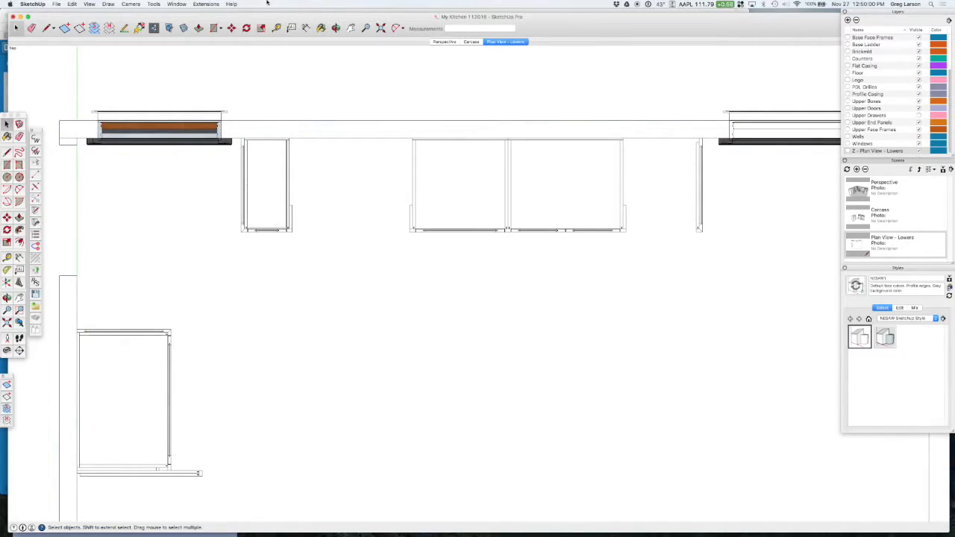
Hide the Z - Plan View - Lowers layer in the Perspective scene.
{"action": "left_click", "coordinate": [443, 41]}
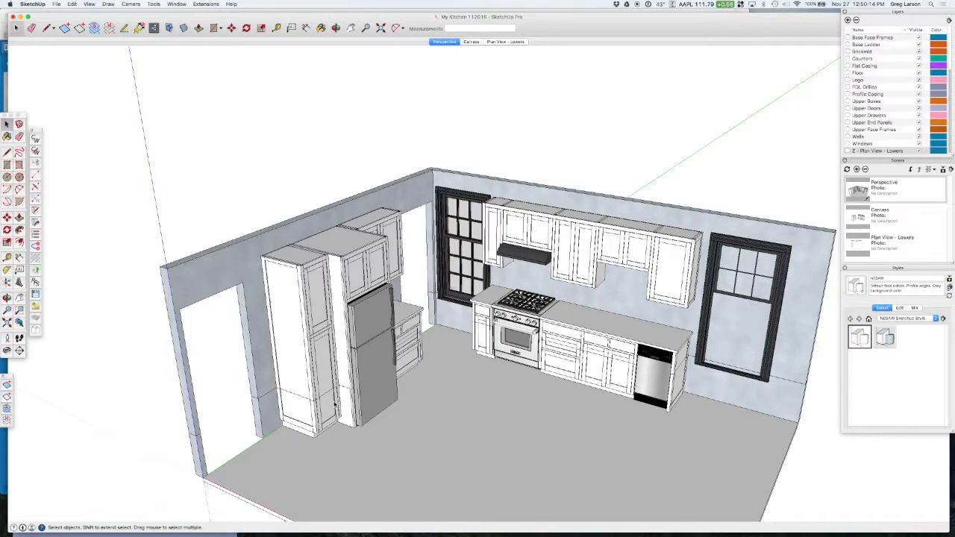
{"action": "left_click", "coordinate": [918, 151]}
Turn on section cuts in the Plan View - Lowers scene and update the scene.
{"action": "left_click", "coordinate": [505, 42]}
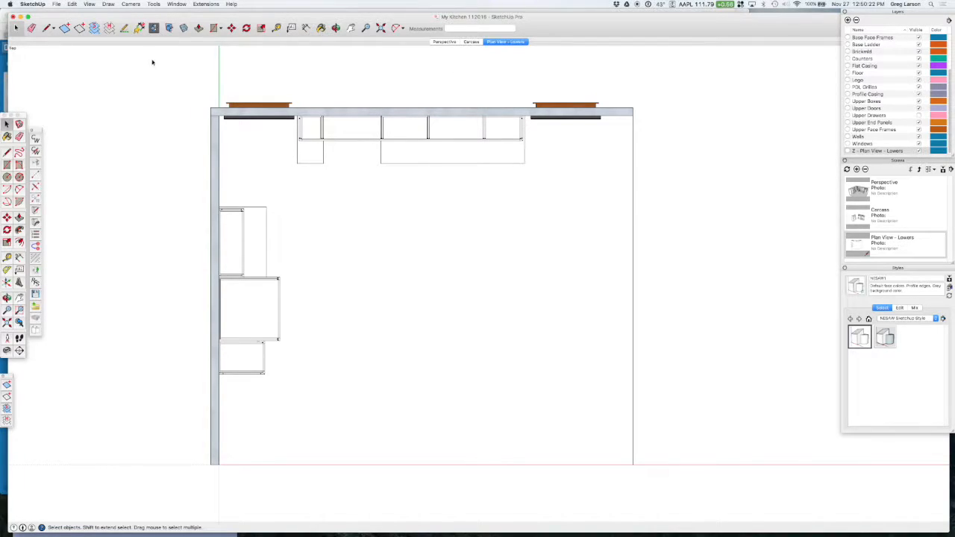
{"action": "left_click", "coordinate": [155, 28]}
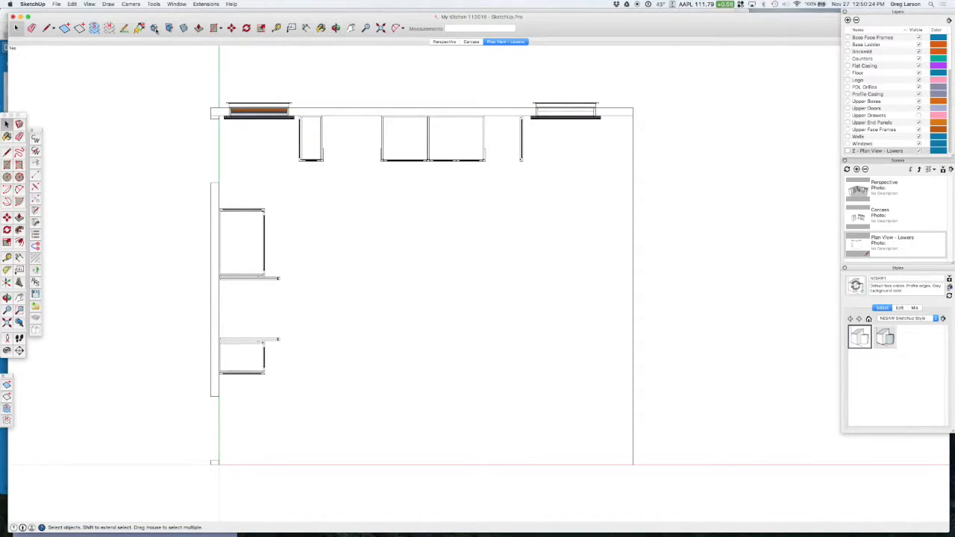
{"action": "right_click", "coordinate": [520, 44]}
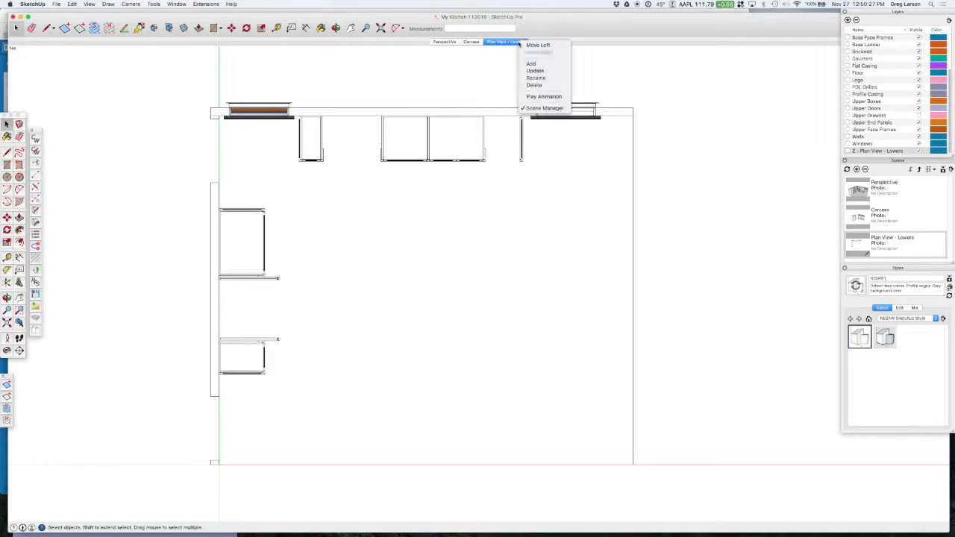
{"action": "left_click", "coordinate": [537, 73]}
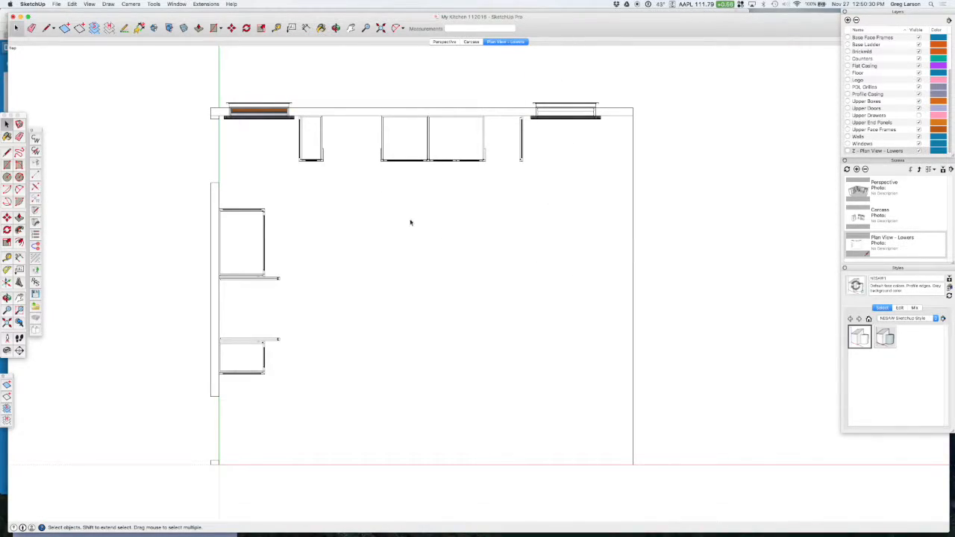
{"action": "scroll", "coordinate": [293, 138], "scroll_direction": "up", "scroll_amount": 3}
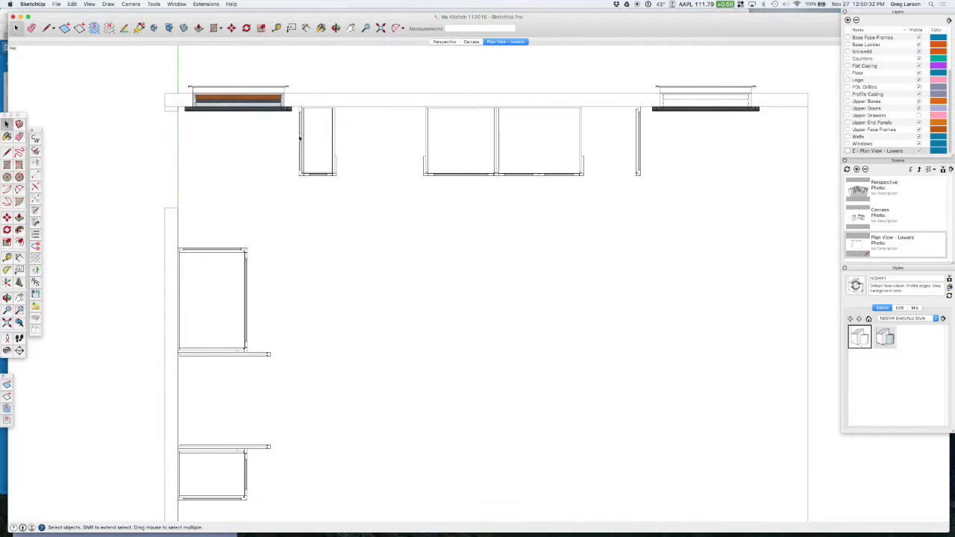
{"action": "scroll", "coordinate": [293, 138], "scroll_direction": "down", "scroll_amount": 3}
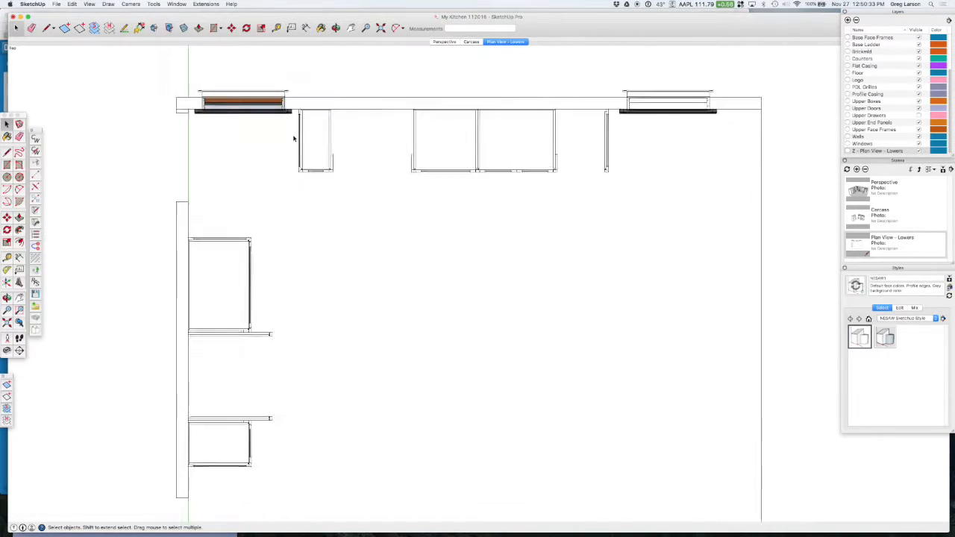
In the Perspective scene, open the CabWriter story stick of the narrow base cabinet between the window and the range for editing.
{"action": "left_click", "coordinate": [442, 41]}
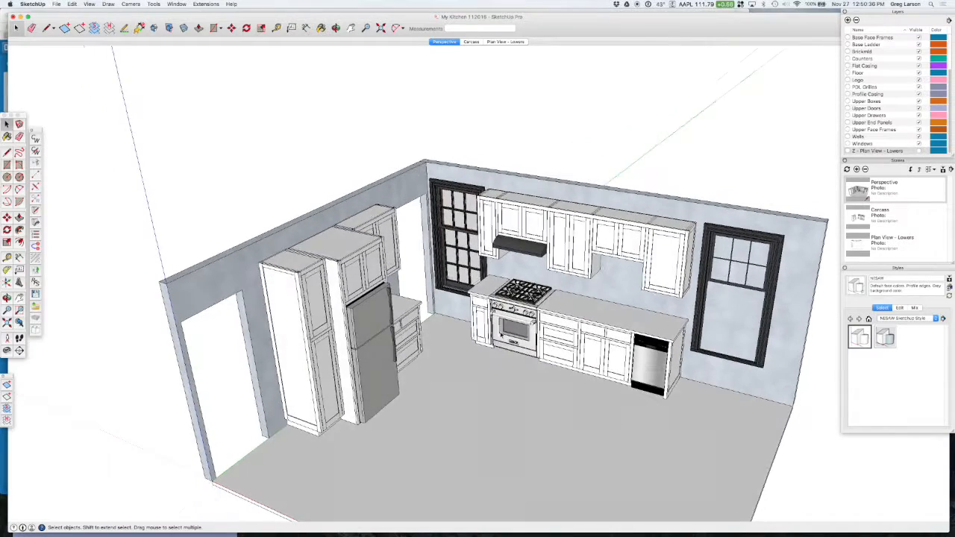
{"action": "scroll", "coordinate": [464, 345], "scroll_direction": "up", "scroll_amount": 5}
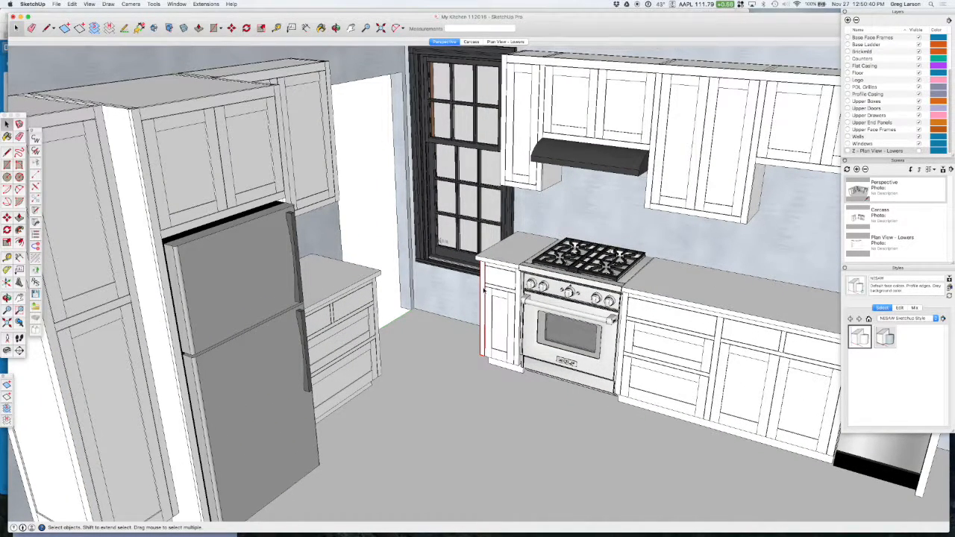
{"action": "right_click", "coordinate": [484, 289]}
{"action": "mouse_move", "coordinate": [498, 436]}
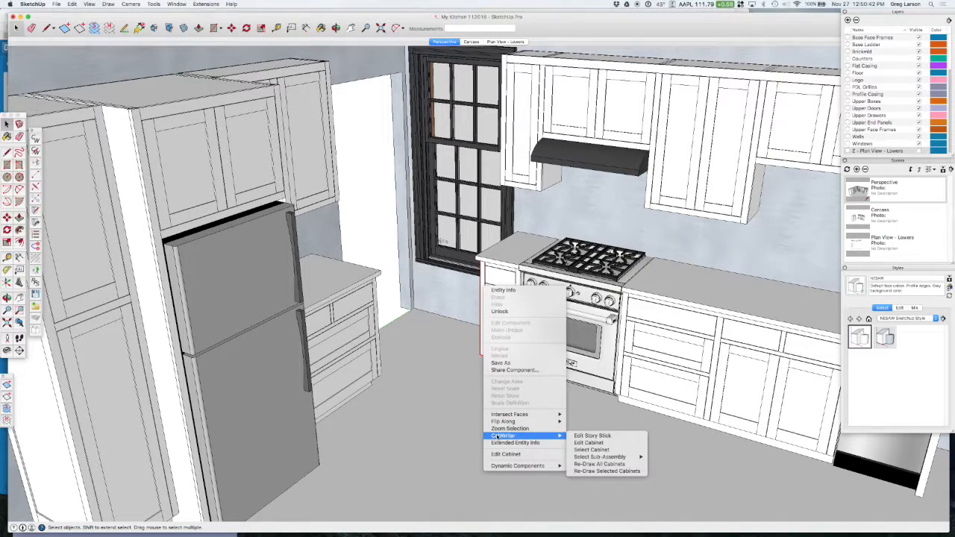
{"action": "left_click", "coordinate": [591, 435]}
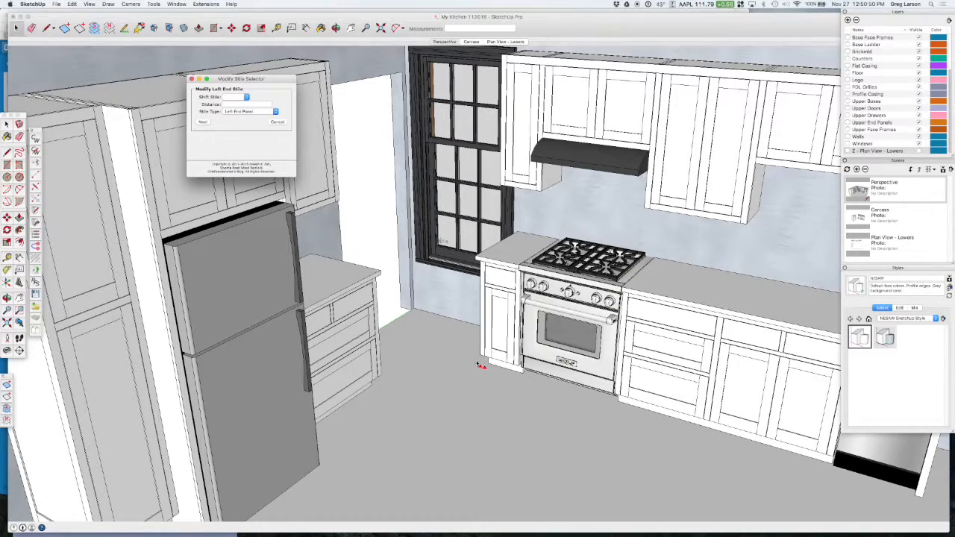
Shift the cabinet's left end stile to the left, keeping the right end stile as Right End Opening.
{"action": "left_click", "coordinate": [240, 98]}
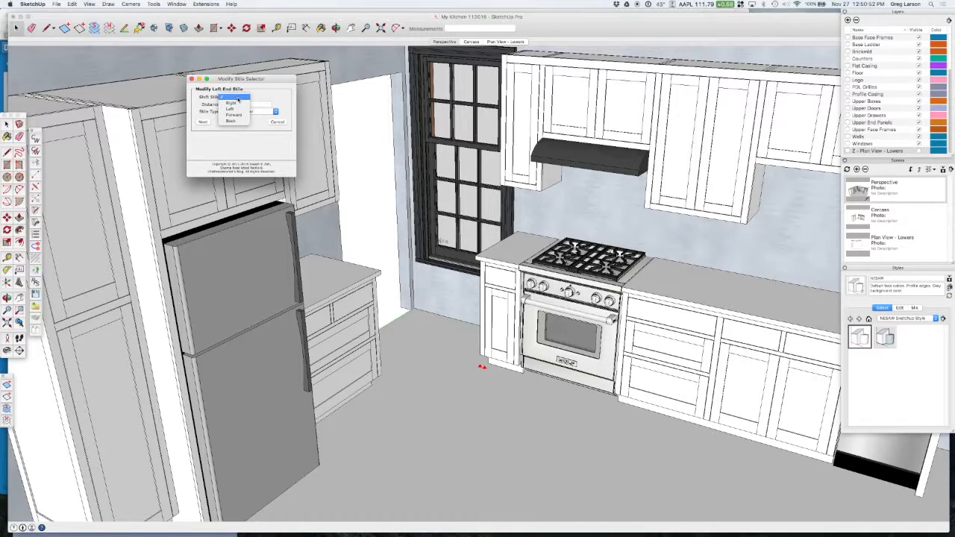
{"action": "left_click", "coordinate": [238, 109]}
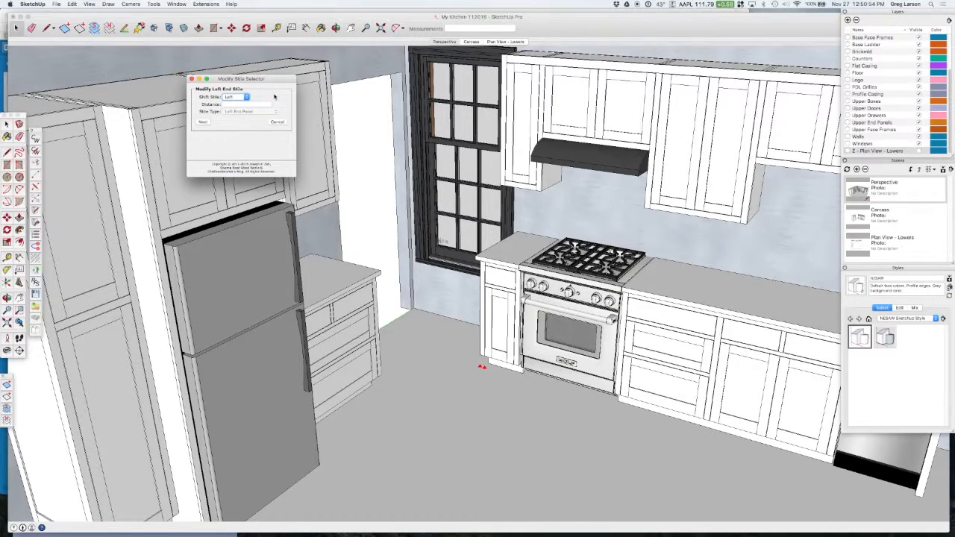
{"action": "left_click", "coordinate": [241, 104]}
{"action": "left_click", "coordinate": [208, 122]}
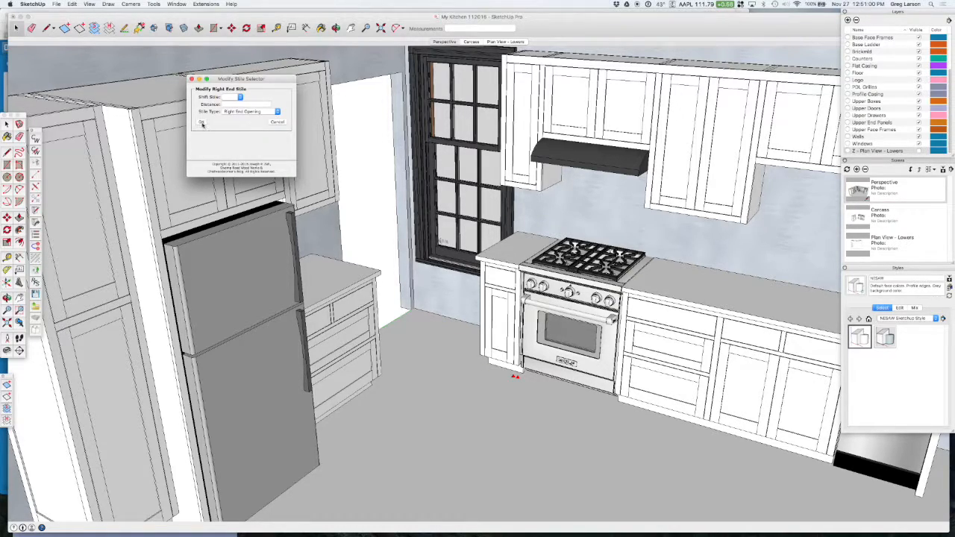
{"action": "left_click", "coordinate": [201, 123]}
{"action": "middle_click_drag", "start_coordinate": [406, 241], "coordinate": [452, 260]}
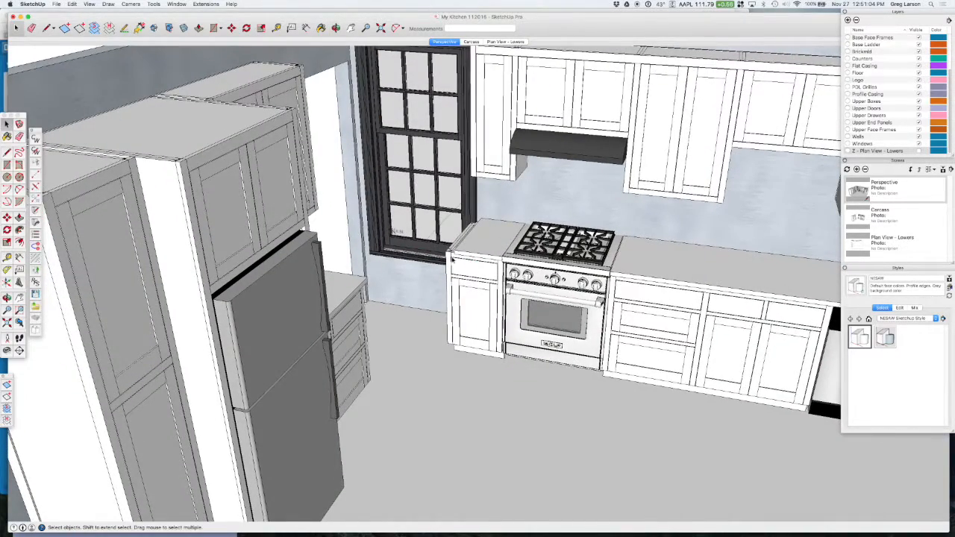
{"action": "scroll", "coordinate": [447, 261], "scroll_direction": "up", "scroll_amount": 3}
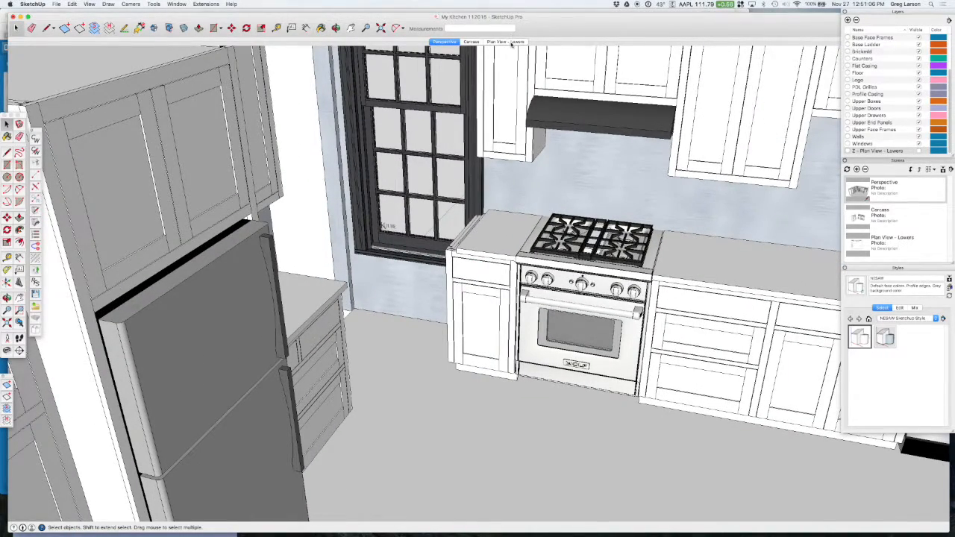
Turn on section cuts in the Plan View - Lowers scene and update the style with that setting.
{"action": "left_click", "coordinate": [509, 42]}
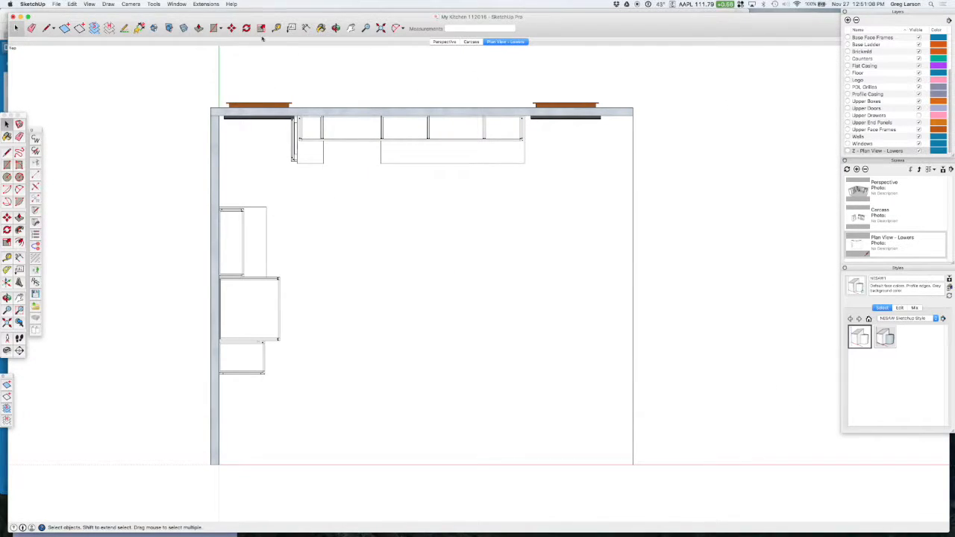
{"action": "left_click", "coordinate": [154, 29]}
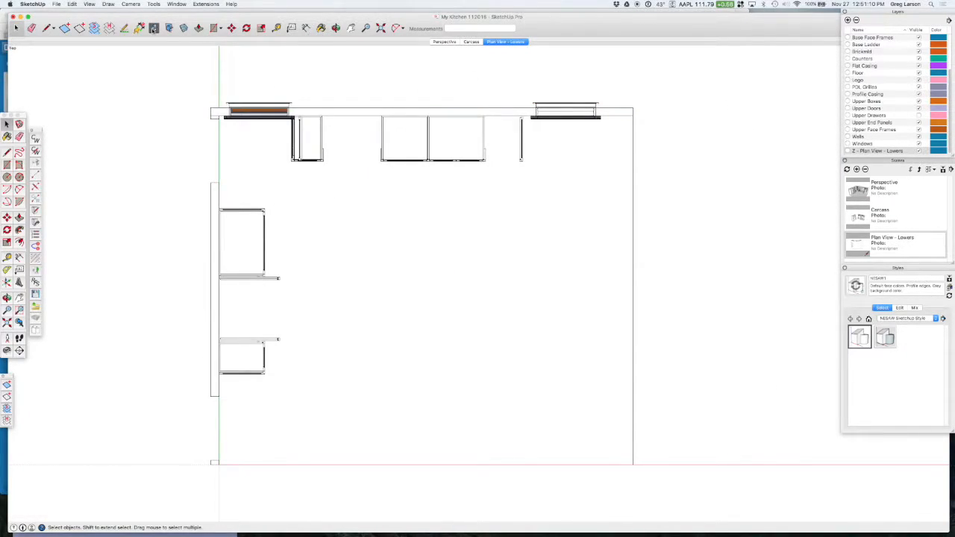
{"action": "left_click", "coordinate": [901, 308]}
{"action": "left_click", "coordinate": [890, 318]}
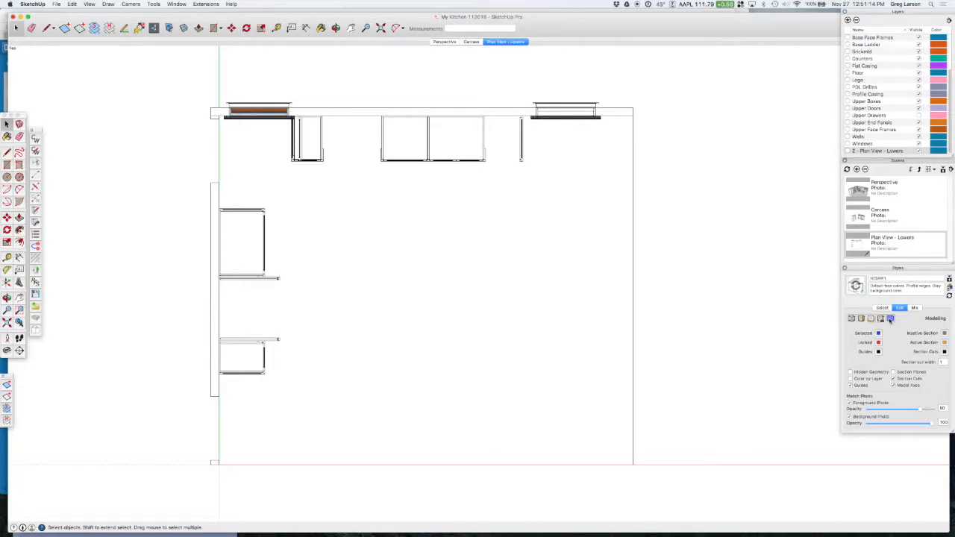
{"action": "left_click", "coordinate": [893, 379]}
{"action": "left_click", "coordinate": [895, 380]}
{"action": "left_click", "coordinate": [949, 296]}
{"action": "left_click", "coordinate": [881, 307]}
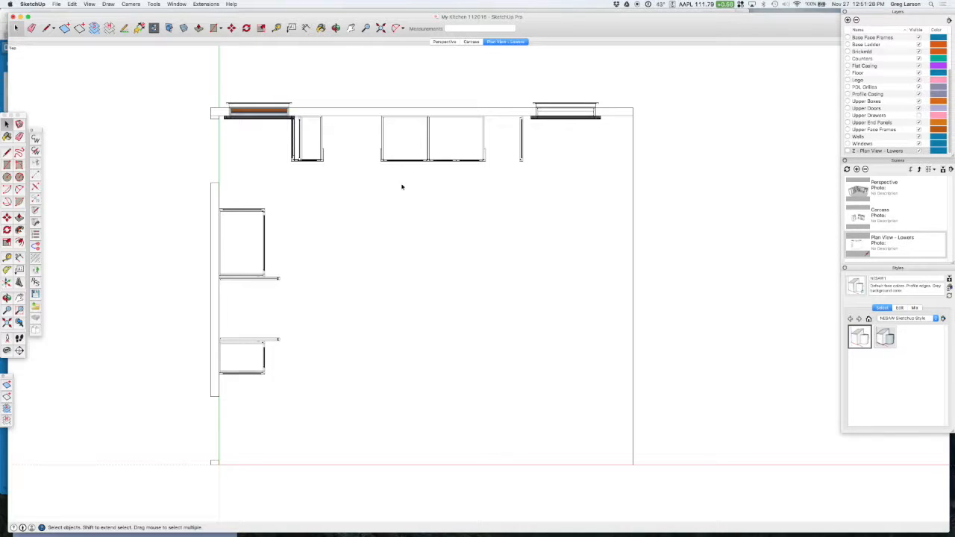
Compare the widened base cabinet's plan outline with the Z - Plan View - Lowers layer hidden and shown.
{"action": "scroll", "coordinate": [295, 143], "scroll_direction": "up", "scroll_amount": 4}
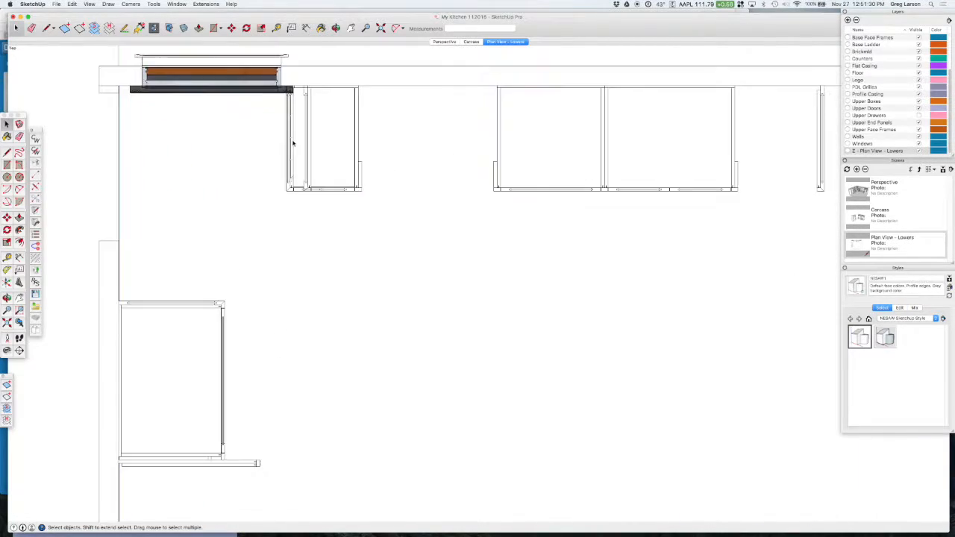
{"action": "scroll", "coordinate": [293, 142], "scroll_direction": "up", "scroll_amount": 2}
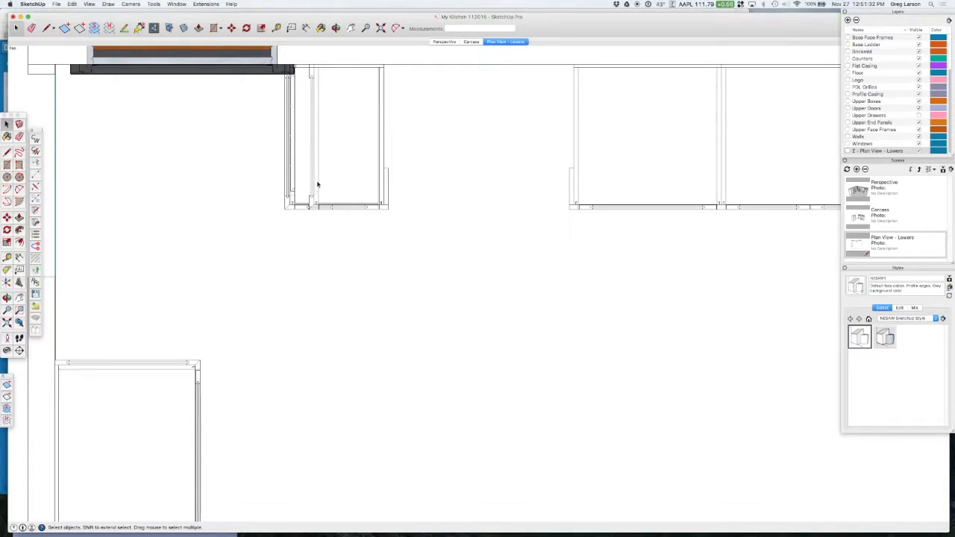
{"action": "left_click", "coordinate": [919, 151]}
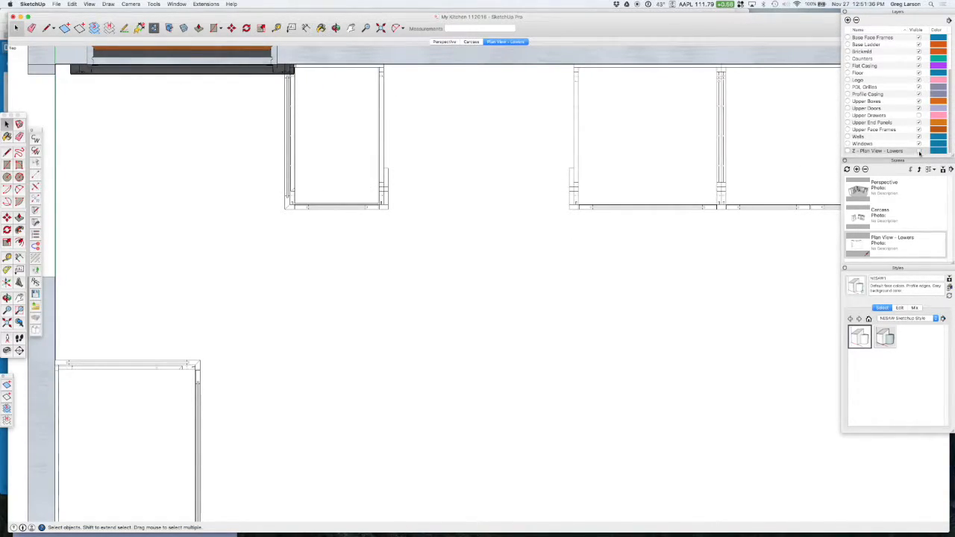
{"action": "left_click", "coordinate": [919, 152]}
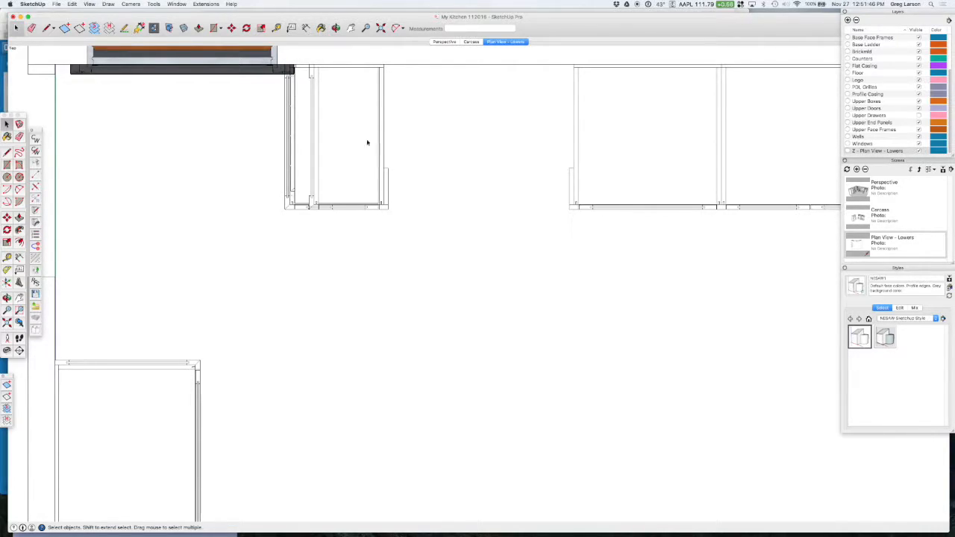
{"action": "scroll", "coordinate": [388, 128], "scroll_direction": "down", "scroll_amount": 2}
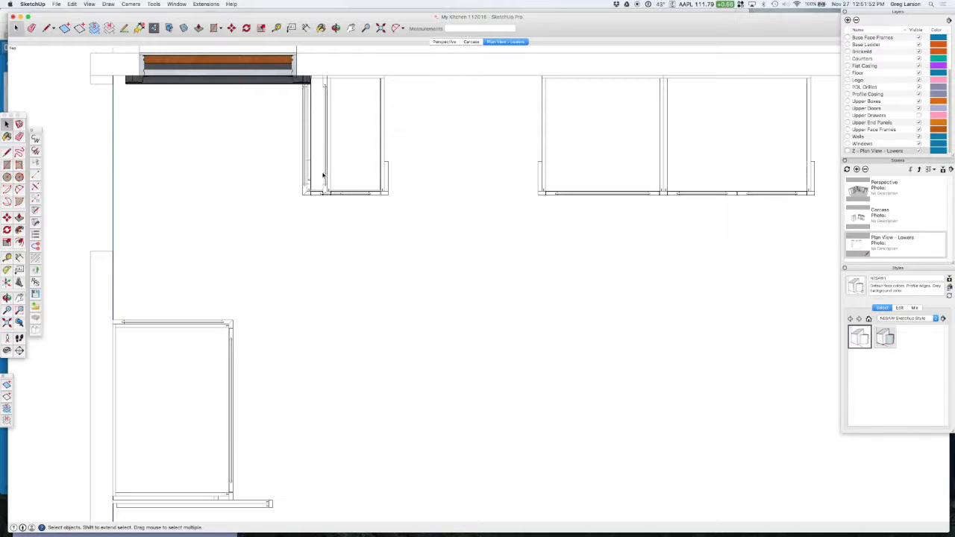
{"action": "scroll", "coordinate": [388, 176], "scroll_direction": "down", "scroll_amount": 3}
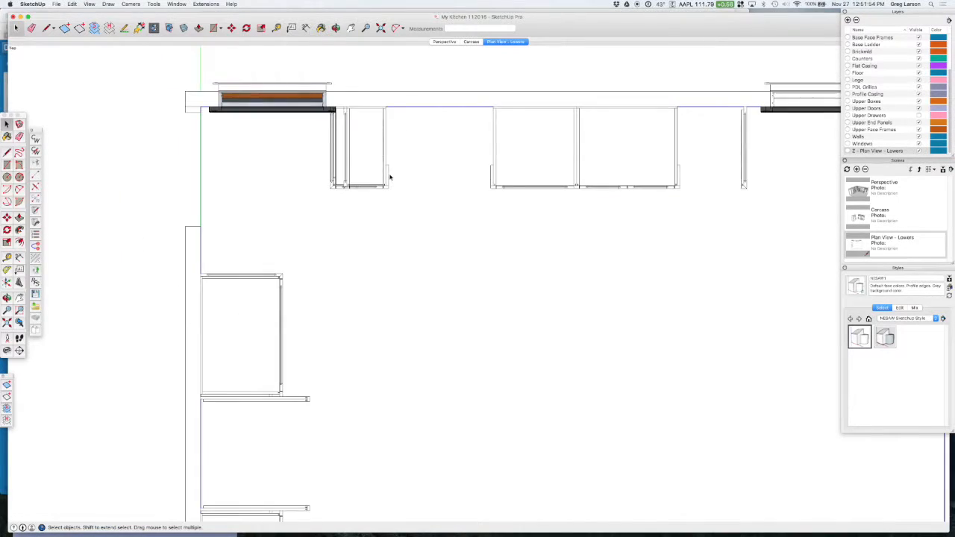
{"action": "scroll", "coordinate": [389, 177], "scroll_direction": "down", "scroll_amount": 4}
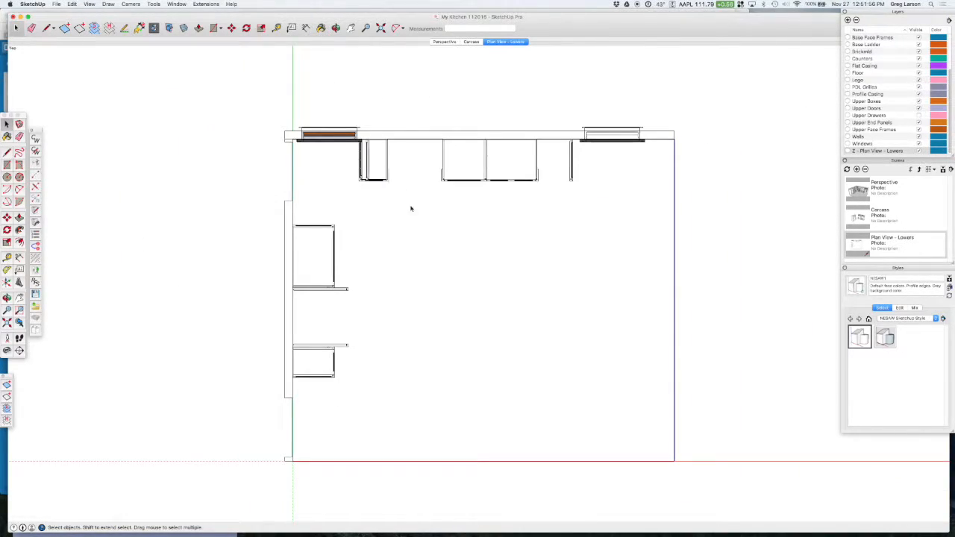
Delete the Z - Plan View - Lowers layer together with its contents.
{"action": "scroll", "coordinate": [537, 228], "scroll_direction": "up", "scroll_amount": 3}
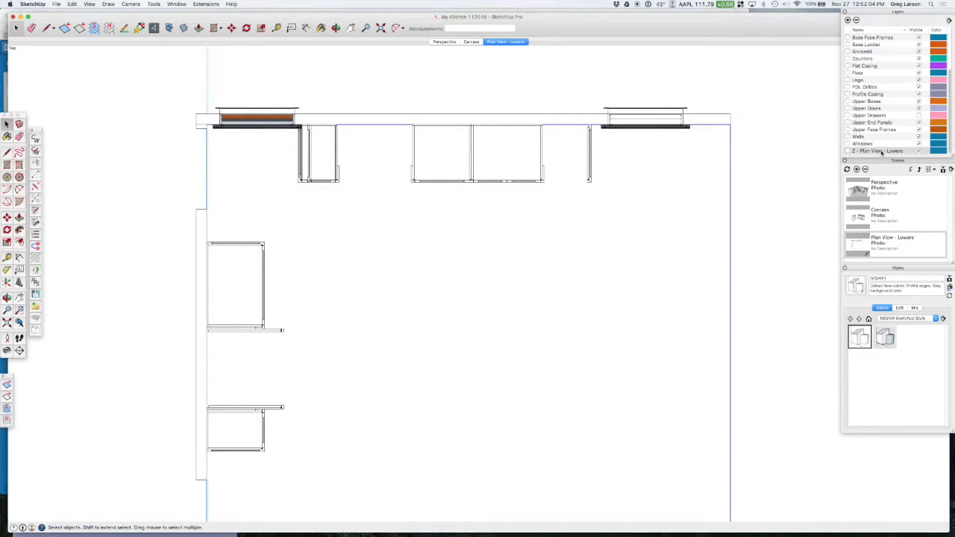
{"action": "left_click", "coordinate": [880, 152]}
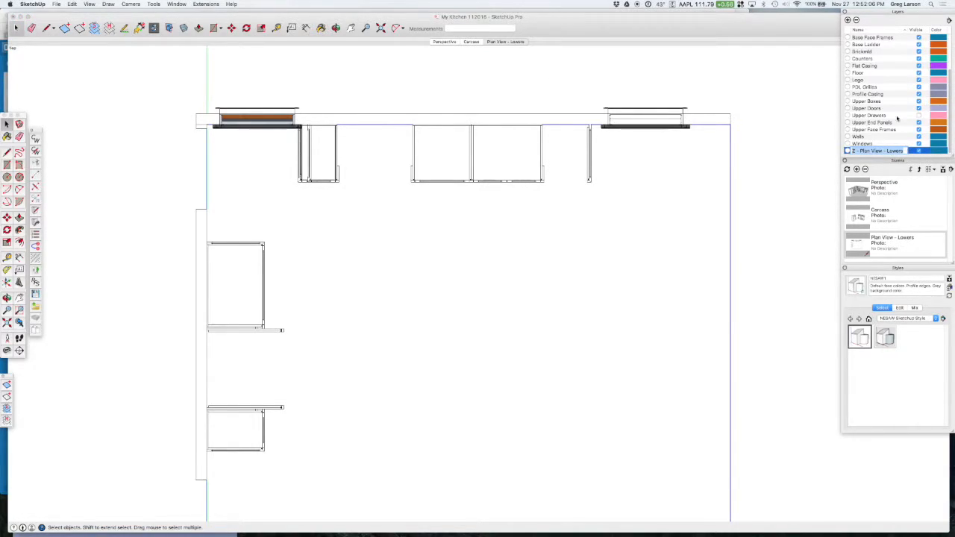
{"action": "left_click", "coordinate": [856, 20]}
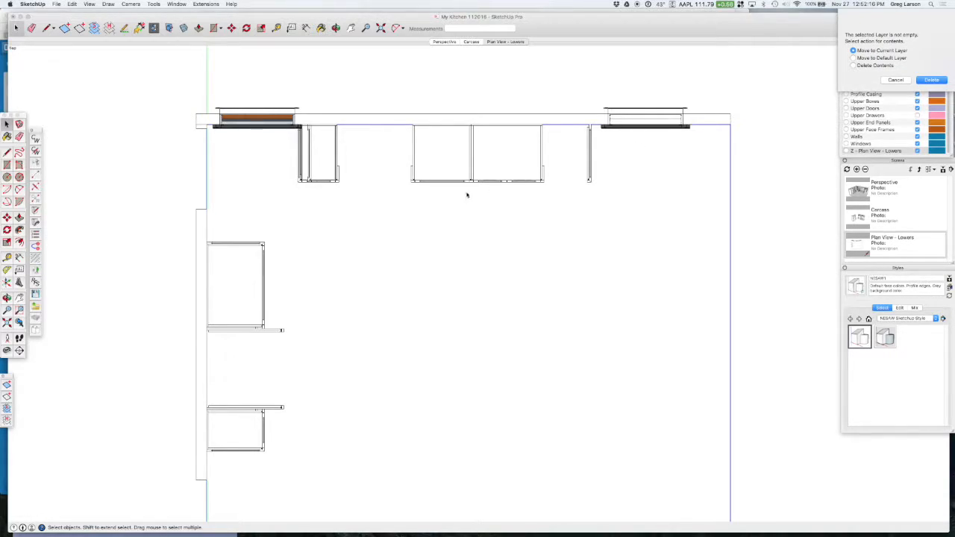
{"action": "left_click", "coordinate": [853, 65]}
{"action": "left_click", "coordinate": [932, 80]}
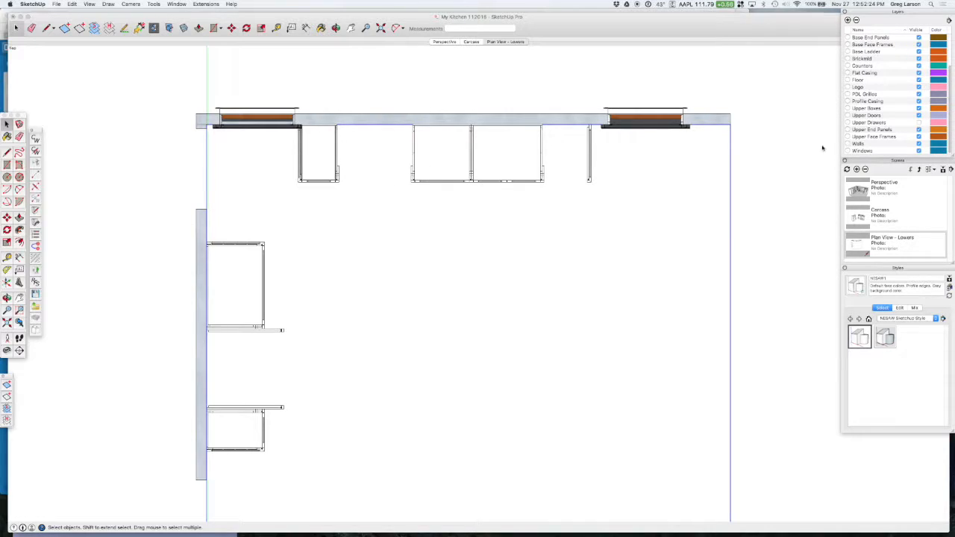
Delete the Plan View - Lowers scene.
{"action": "right_click", "coordinate": [504, 43]}
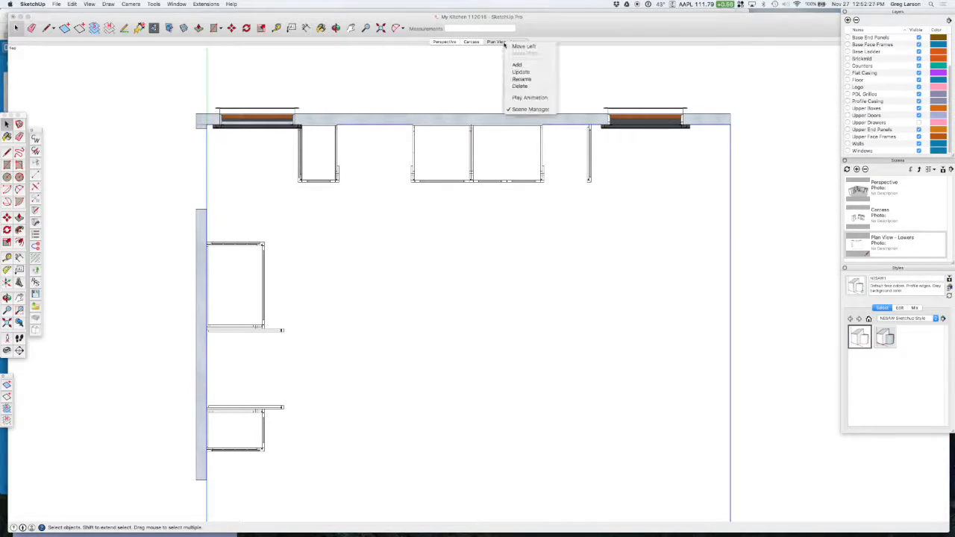
{"action": "left_click", "coordinate": [520, 87]}
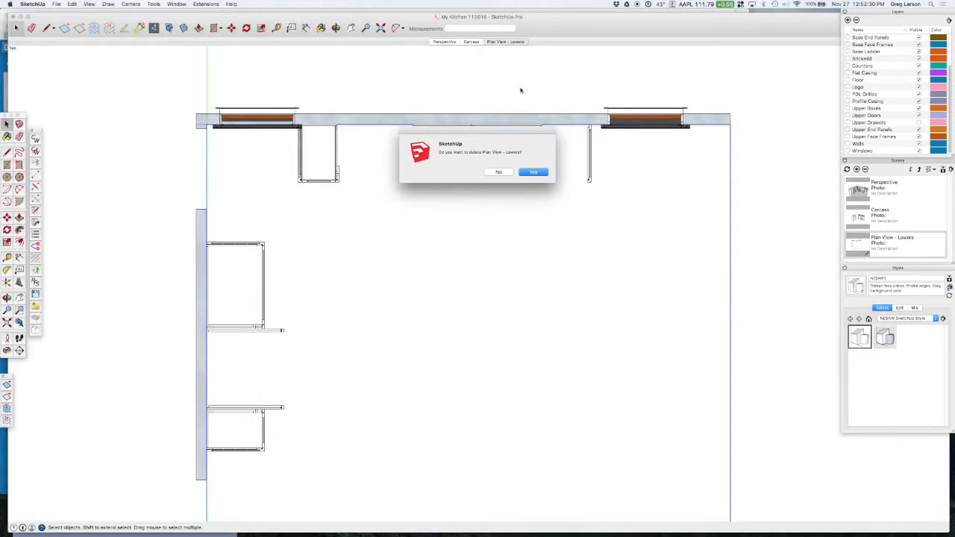
{"action": "left_click", "coordinate": [531, 173]}
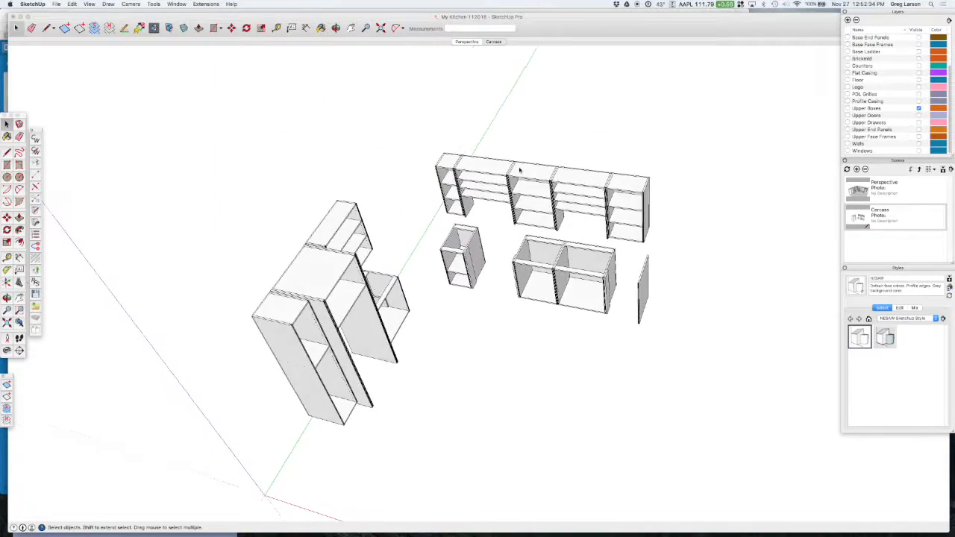
Display the section planes in the Perspective scene and activate the horizontal section plane that cuts through the lower cabinets.
{"action": "left_click", "coordinate": [470, 43]}
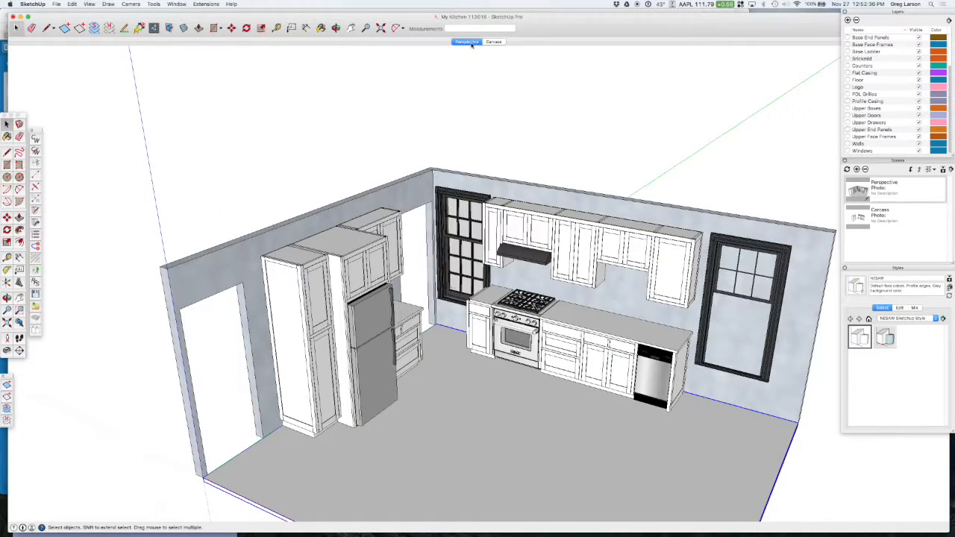
{"action": "scroll", "coordinate": [806, 471], "scroll_direction": "up", "scroll_amount": 5}
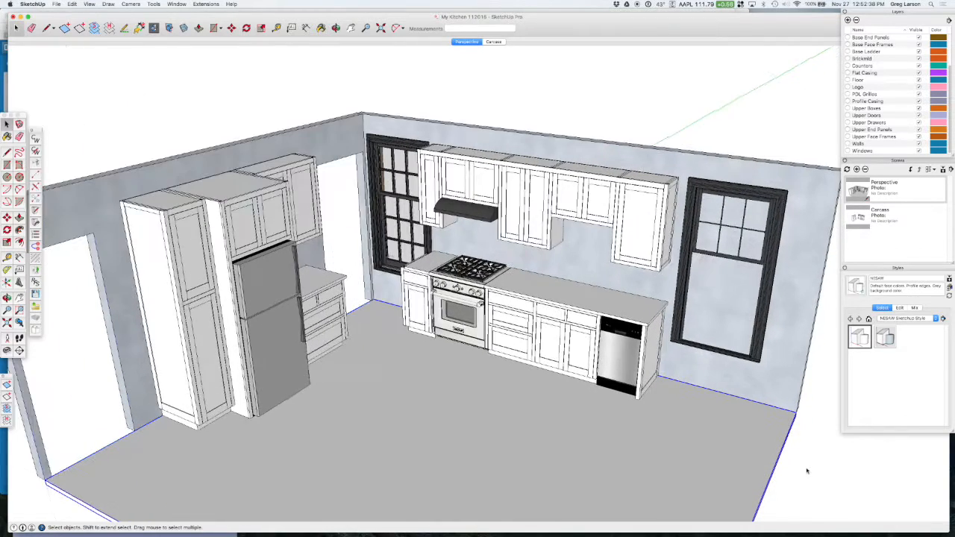
{"action": "scroll", "coordinate": [670, 360], "scroll_direction": "down", "scroll_amount": 3}
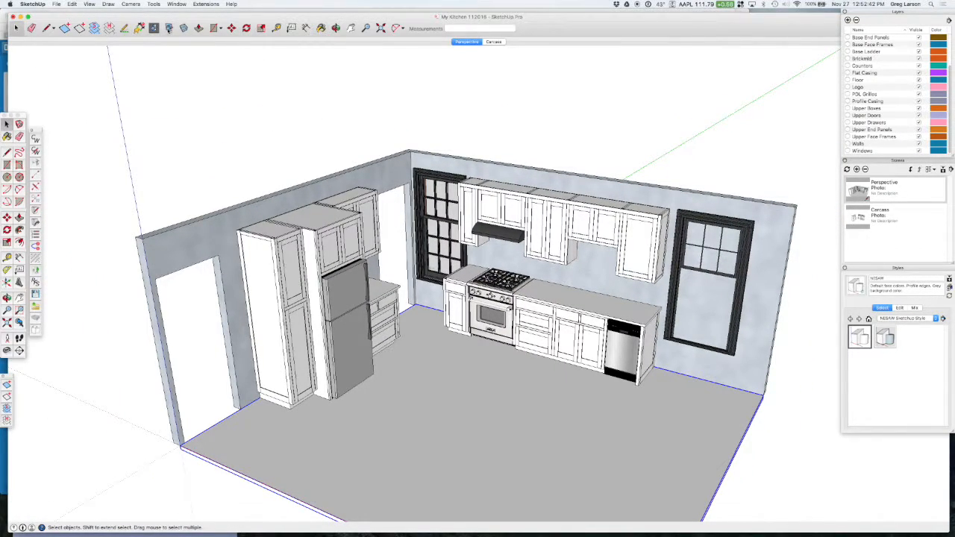
{"action": "left_click", "coordinate": [168, 28]}
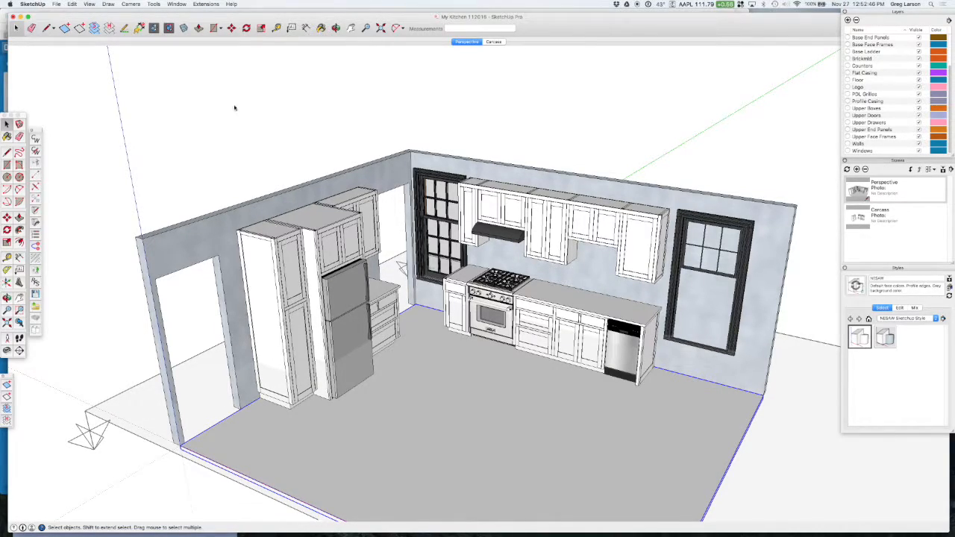
{"action": "left_click", "coordinate": [168, 27]}
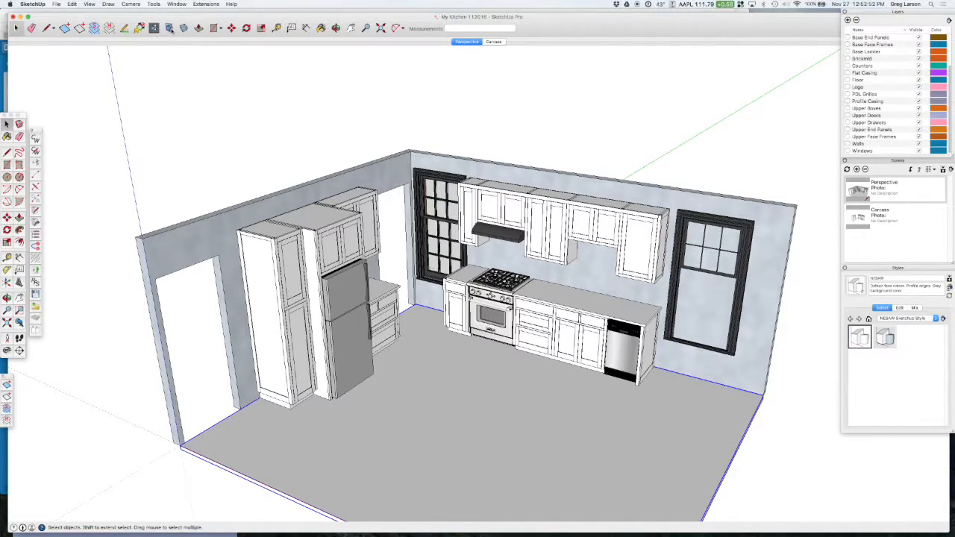
{"action": "left_click", "coordinate": [169, 29]}
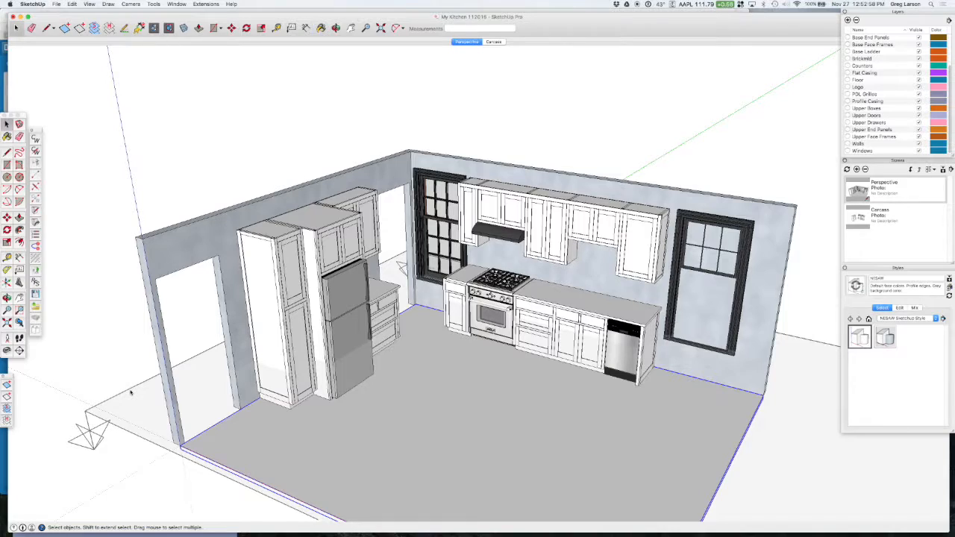
{"action": "double_click", "coordinate": [130, 391]}
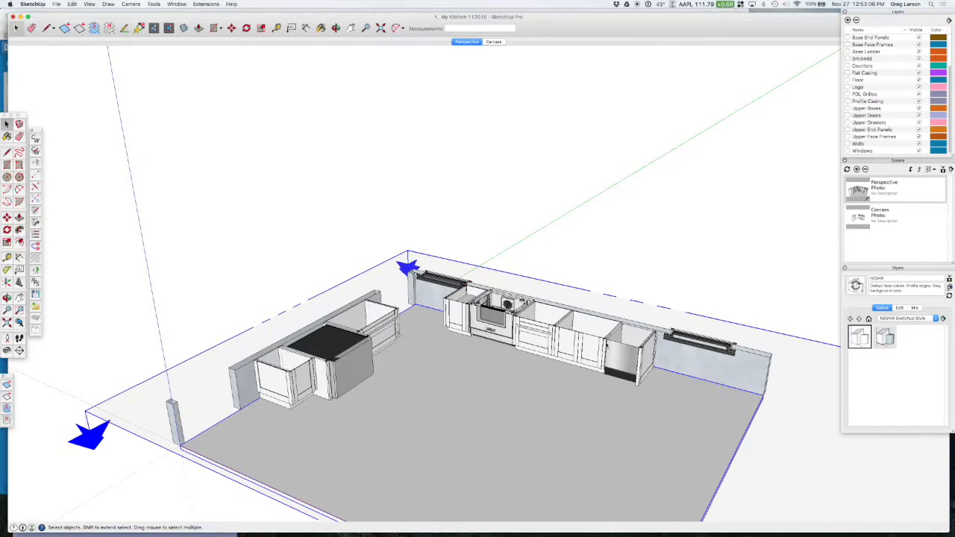
{"action": "scroll", "coordinate": [591, 353], "scroll_direction": "down", "scroll_amount": 3}
{"action": "scroll", "coordinate": [795, 474], "scroll_direction": "up", "scroll_amount": 4}
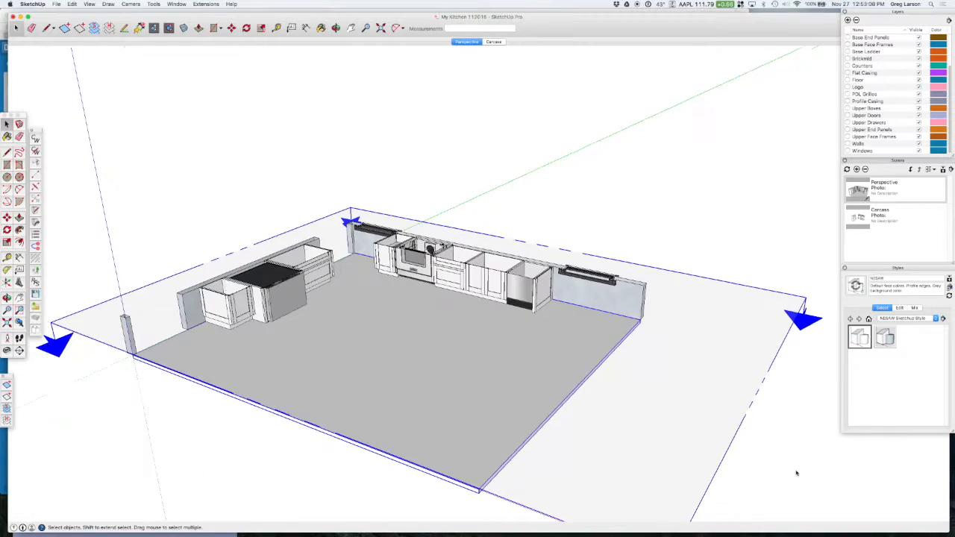
Create a CabWriter section from the active horizontal section plane and name it Plan View - Lowers.
{"action": "left_click", "coordinate": [108, 4]}
{"action": "mouse_move", "coordinate": [118, 36]}
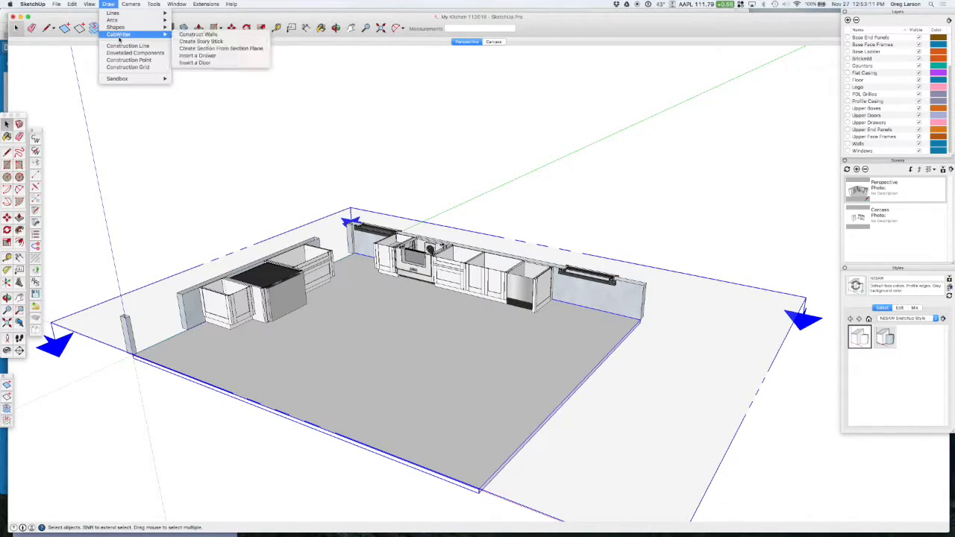
{"action": "left_click", "coordinate": [215, 50]}
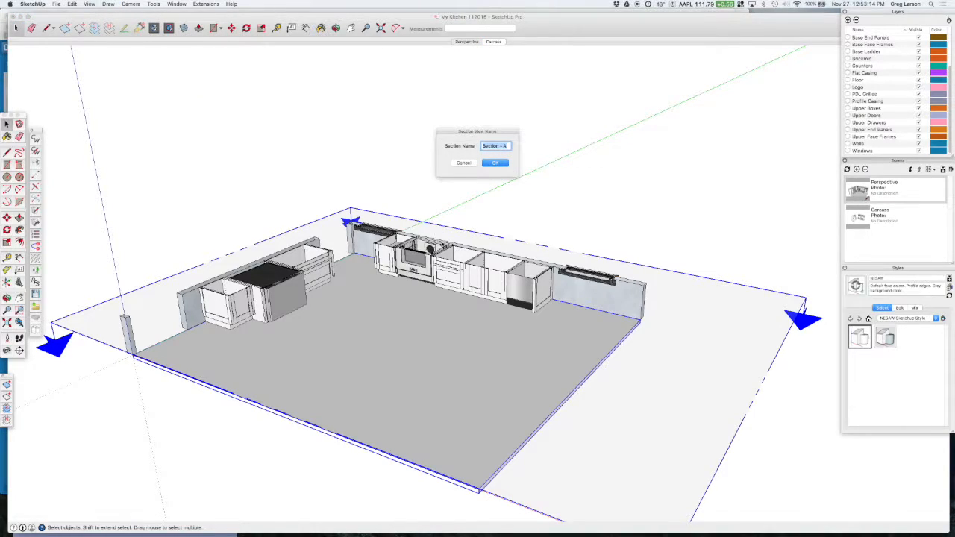
{"action": "type", "text": "Puan View"}
{"action": "type", "text": "Lowers"}
{"action": "key", "text": "Return"}
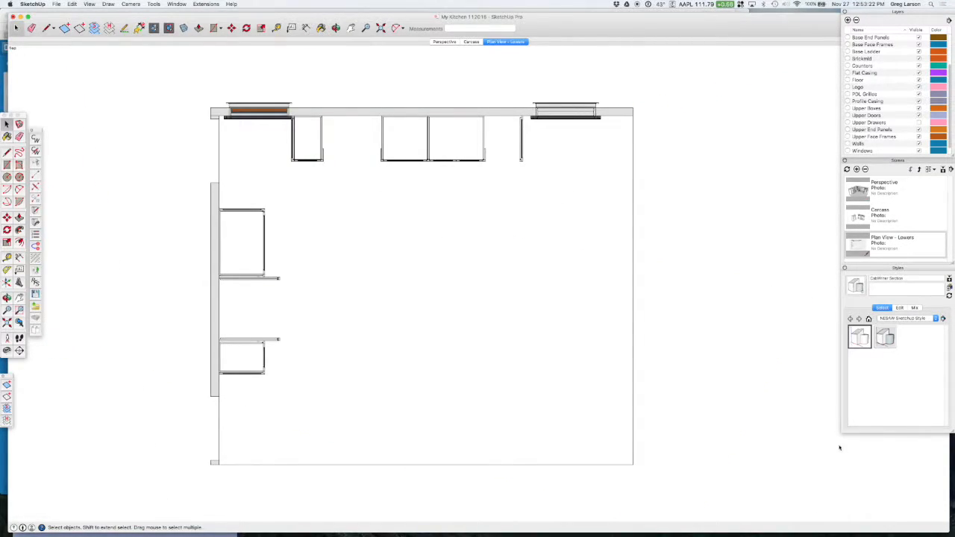
Apply the plain NESAW style from the NESAW SketchUp Style collection to the Plan View - Lowers scene and update the scene.
{"action": "left_click", "coordinate": [886, 340]}
{"action": "left_click", "coordinate": [869, 342]}
{"action": "left_click", "coordinate": [154, 28]}
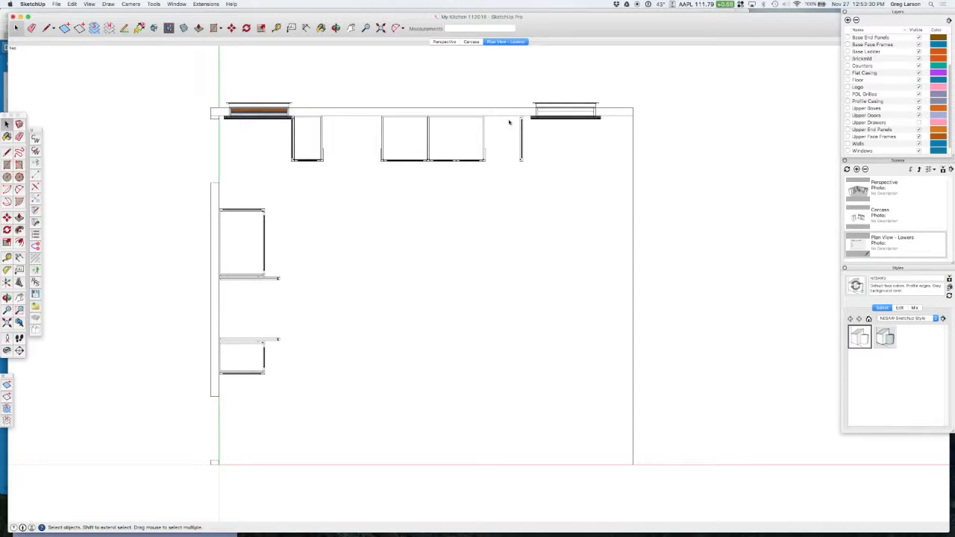
{"action": "right_click", "coordinate": [510, 45]}
{"action": "left_click", "coordinate": [531, 74]}
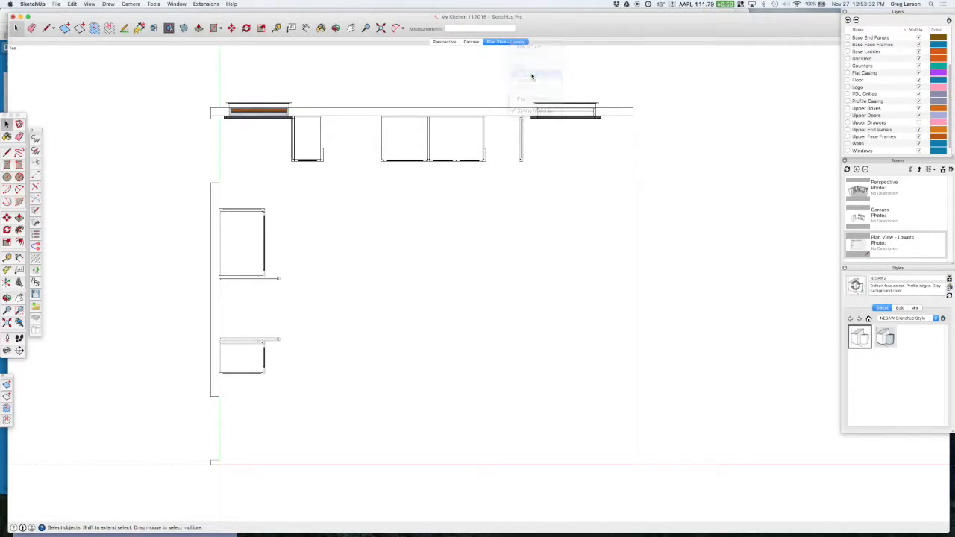
Examine the base cabinet outlines along both walls in the regenerated plan view.
{"action": "scroll", "coordinate": [286, 142], "scroll_direction": "up", "scroll_amount": 5}
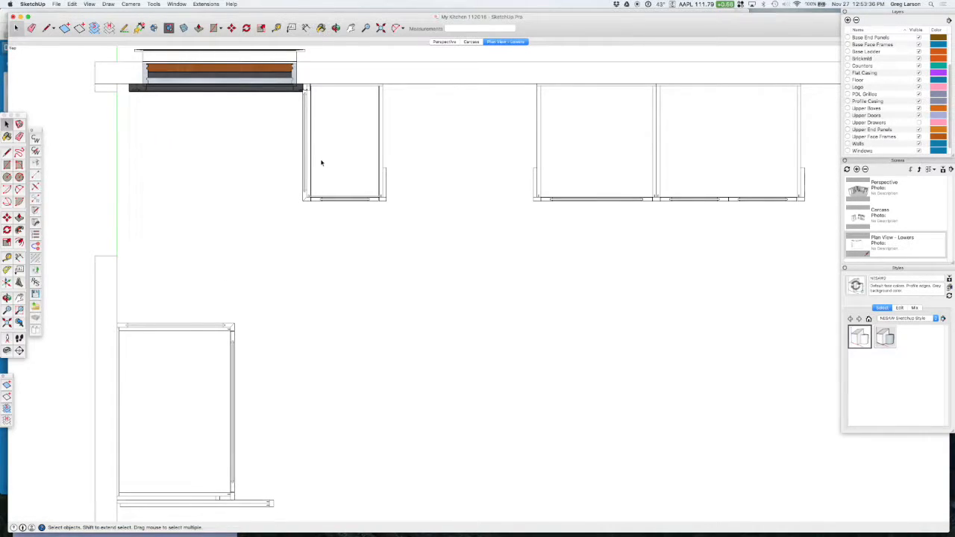
{"action": "scroll", "coordinate": [311, 186], "scroll_direction": "down", "scroll_amount": 2}
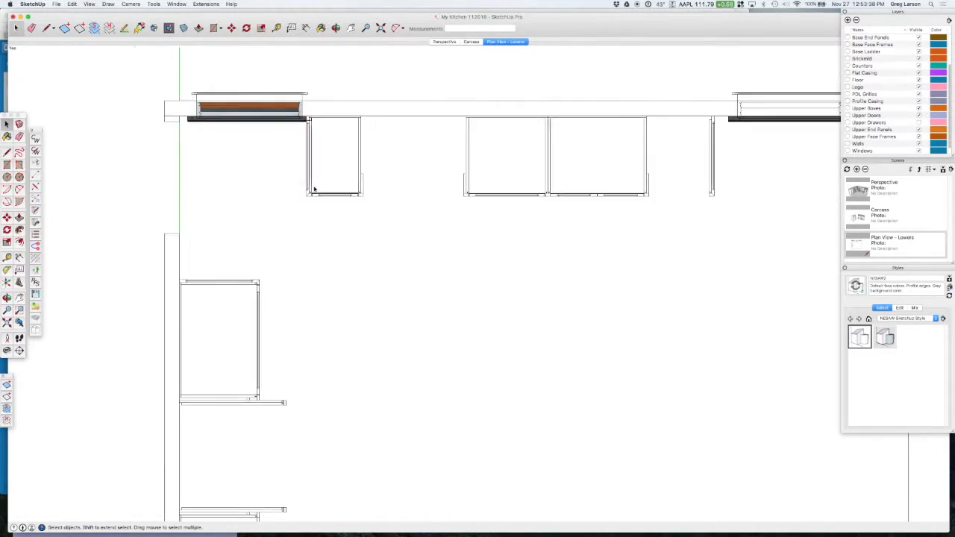
{"action": "scroll", "coordinate": [314, 189], "scroll_direction": "down", "scroll_amount": 1}
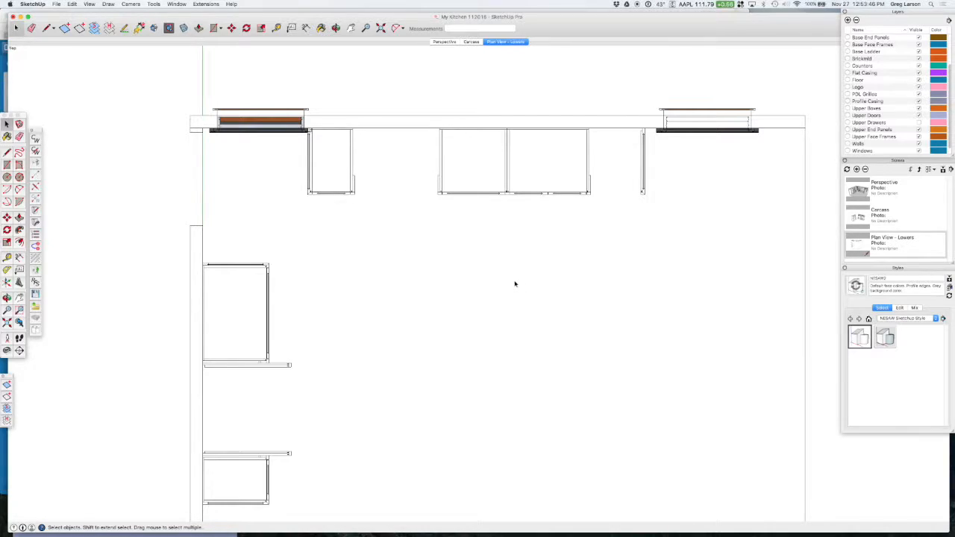
{"action": "scroll", "coordinate": [499, 267], "scroll_direction": "down", "scroll_amount": 2}
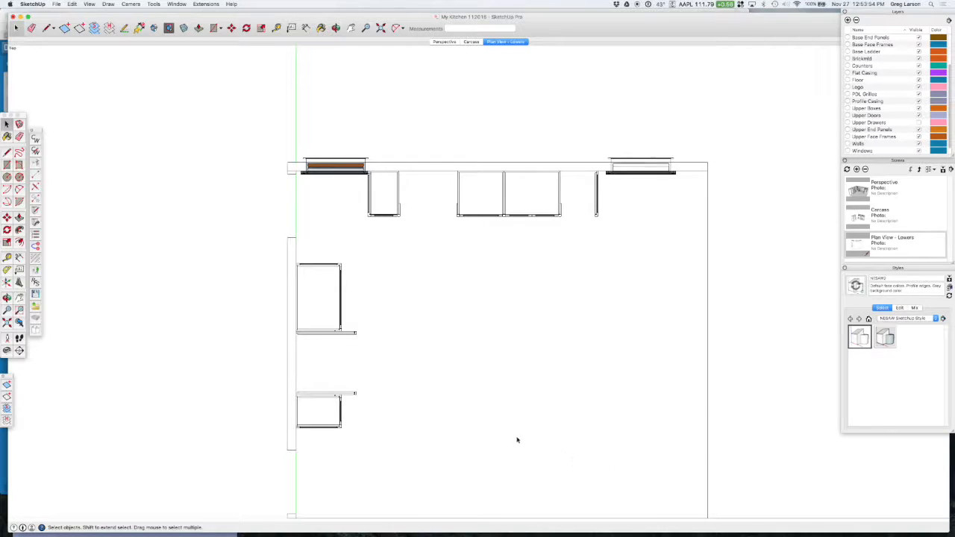
{"action": "scroll", "coordinate": [507, 438], "scroll_direction": "up", "scroll_amount": 3}
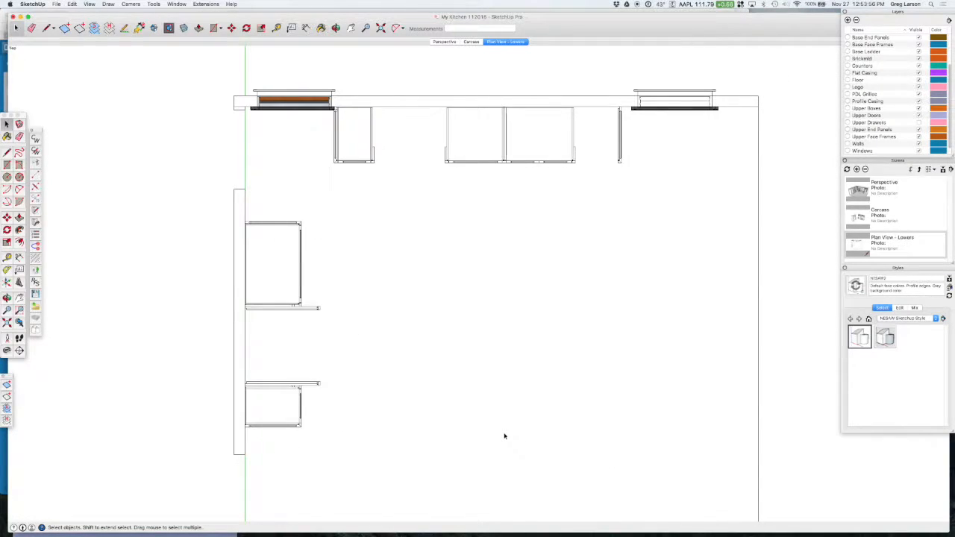